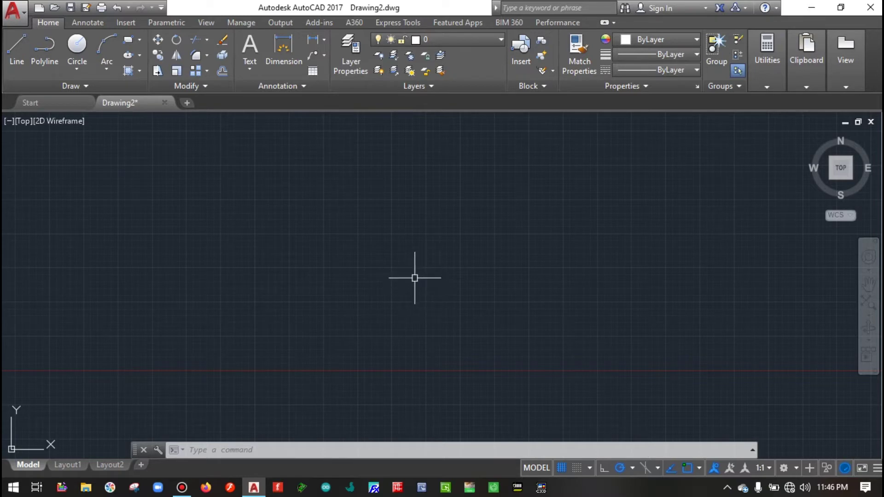
Open the drawing window color settings in Options and set the 2D model space uniform background to Black.
{"action": "type", "text": "op"}
{"action": "key", "text": "Return"}
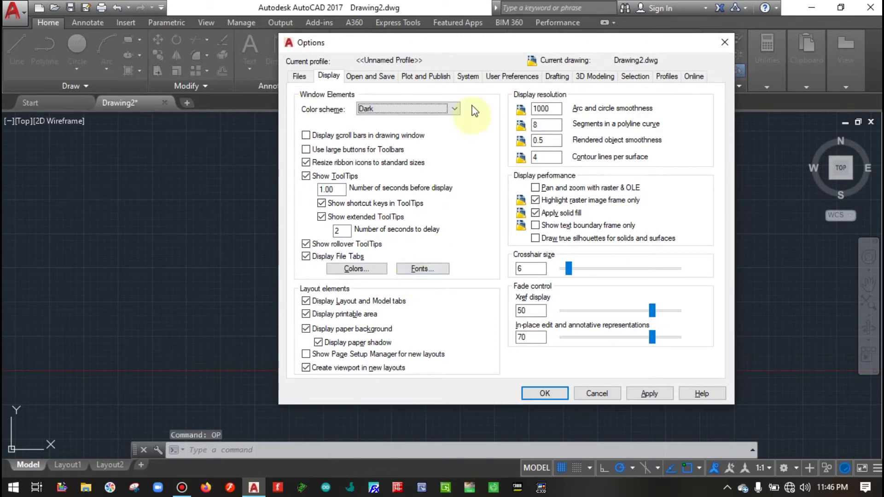
{"action": "left_click_drag", "start_coordinate": [374, 42], "coordinate": [406, 44]}
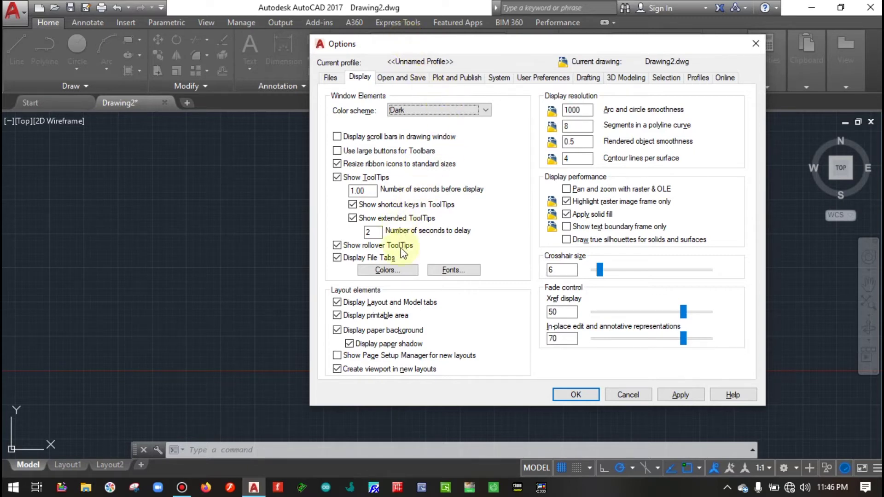
{"action": "left_click", "coordinate": [412, 270]}
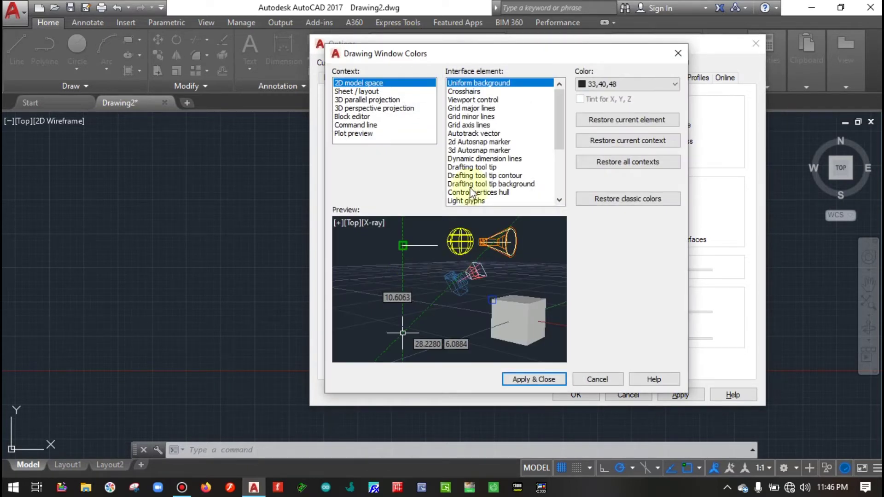
{"action": "mouse_move", "coordinate": [581, 57]}
{"action": "left_mouse_down"}
{"action": "mouse_move", "coordinate": [415, 92]}
{"action": "mouse_move", "coordinate": [463, 80]}
{"action": "left_mouse_up"}
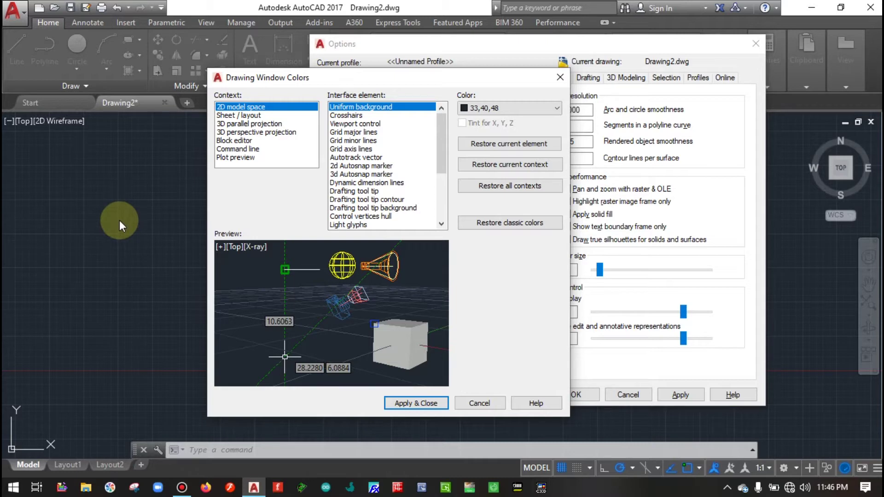
{"action": "left_click", "coordinate": [516, 110]}
{"action": "left_click", "coordinate": [494, 194]}
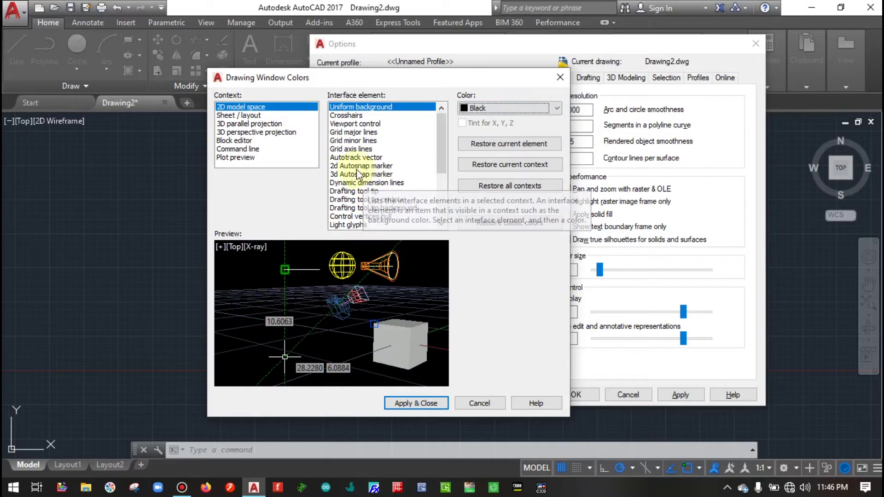
Set the 2D model space crosshairs color to Red, comparing it with White in the preview.
{"action": "left_click", "coordinate": [361, 116]}
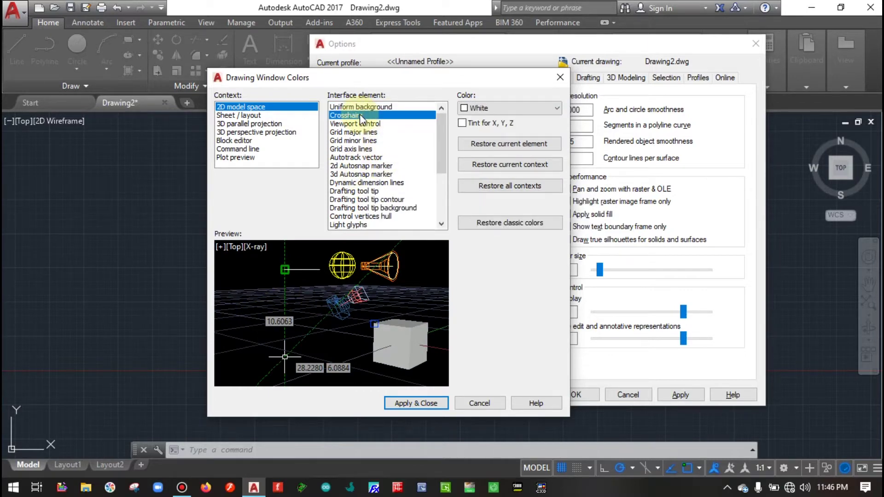
{"action": "left_click", "coordinate": [475, 108]}
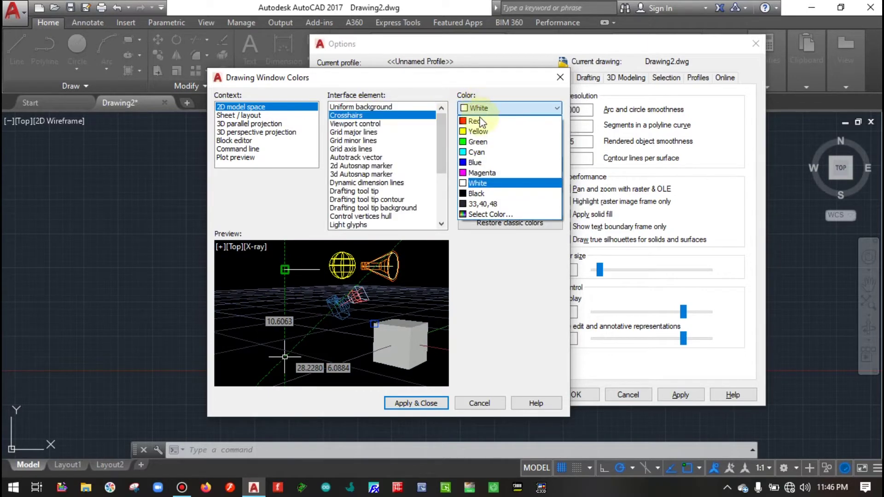
{"action": "left_click", "coordinate": [476, 122]}
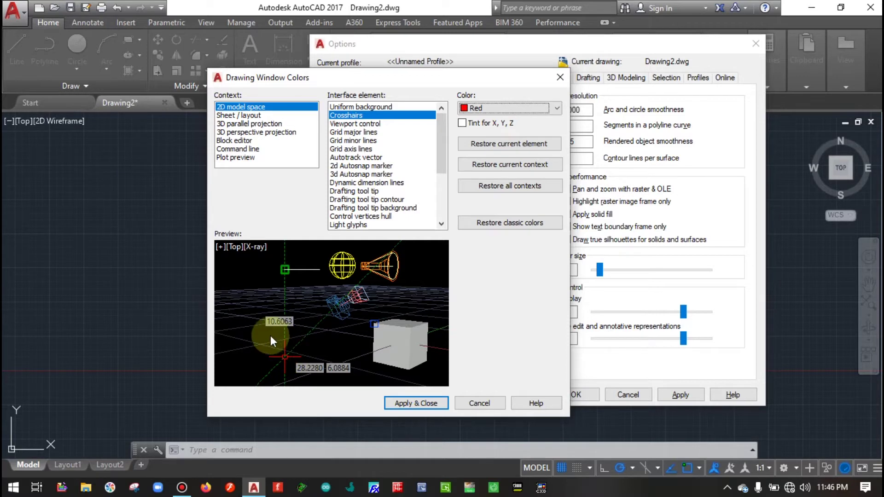
{"action": "left_click", "coordinate": [488, 108]}
{"action": "left_click", "coordinate": [481, 184]}
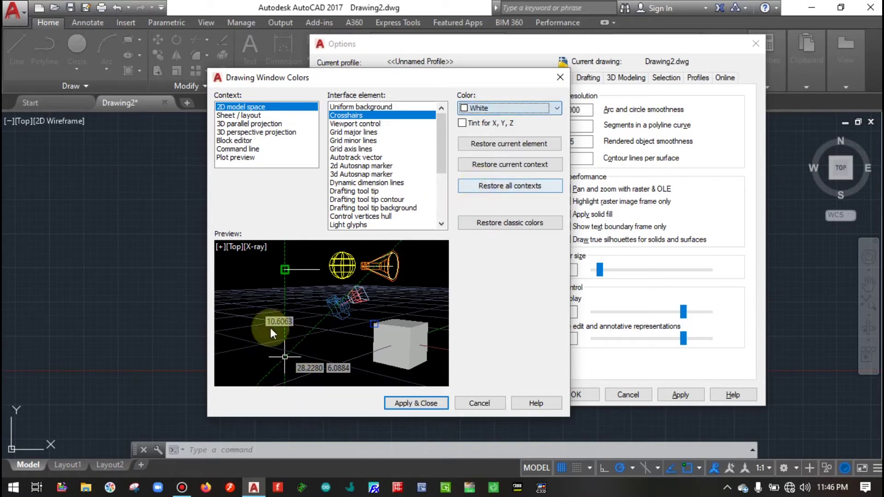
{"action": "left_click", "coordinate": [488, 109]}
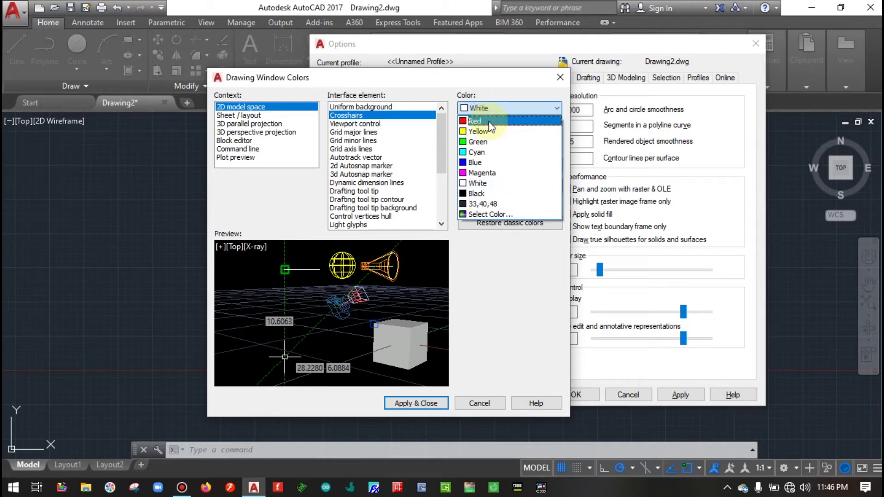
{"action": "left_click", "coordinate": [489, 122]}
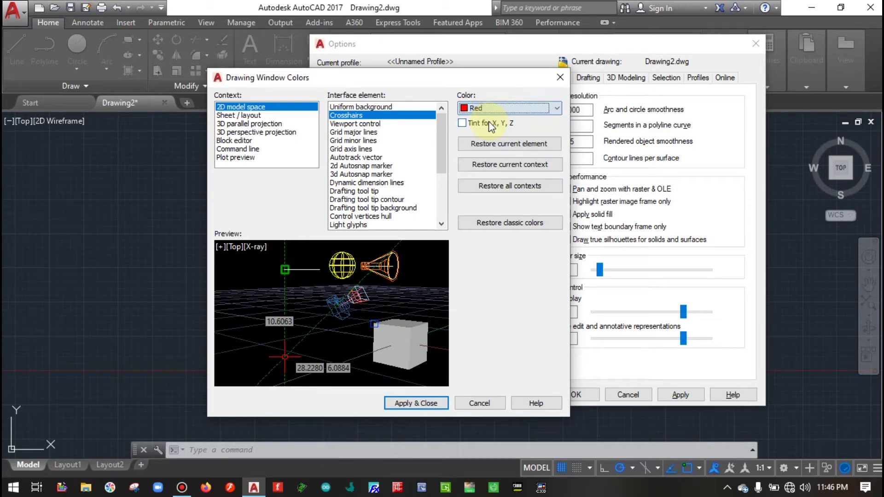
Set the uniform background to Black for both the sheet/layout and block editor contexts.
{"action": "left_click", "coordinate": [249, 116]}
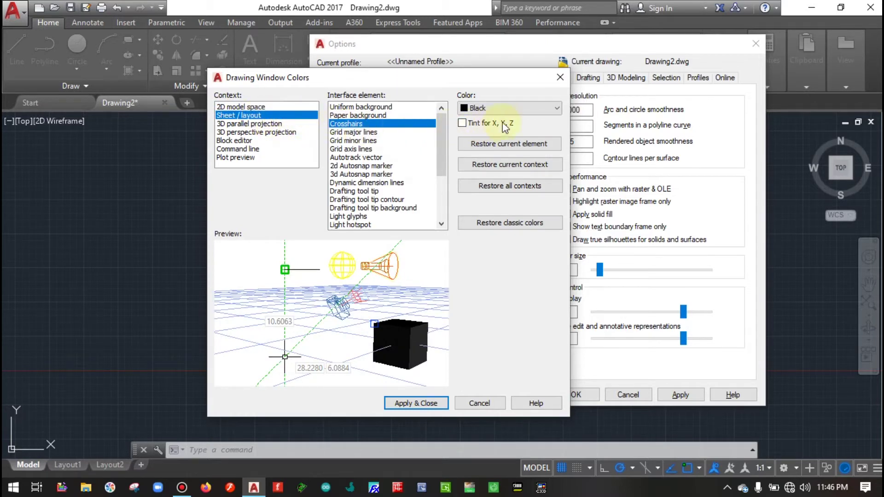
{"action": "left_click", "coordinate": [428, 108]}
{"action": "left_click", "coordinate": [477, 109]}
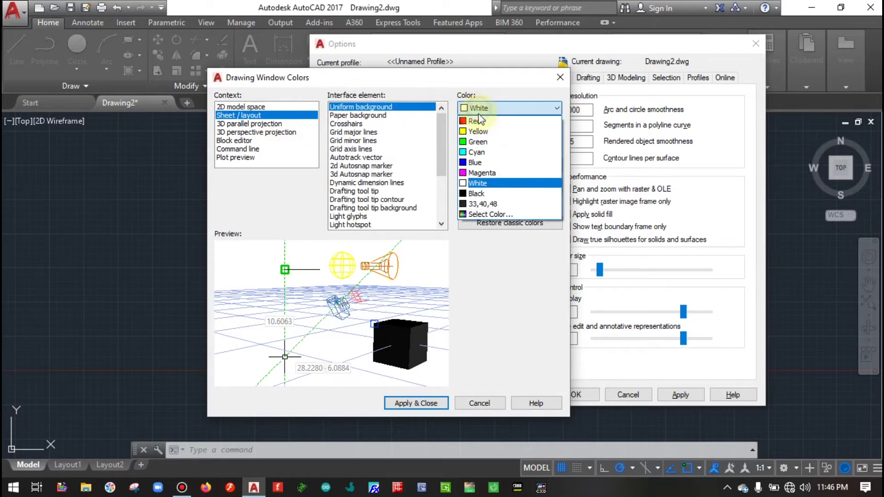
{"action": "left_click", "coordinate": [479, 194]}
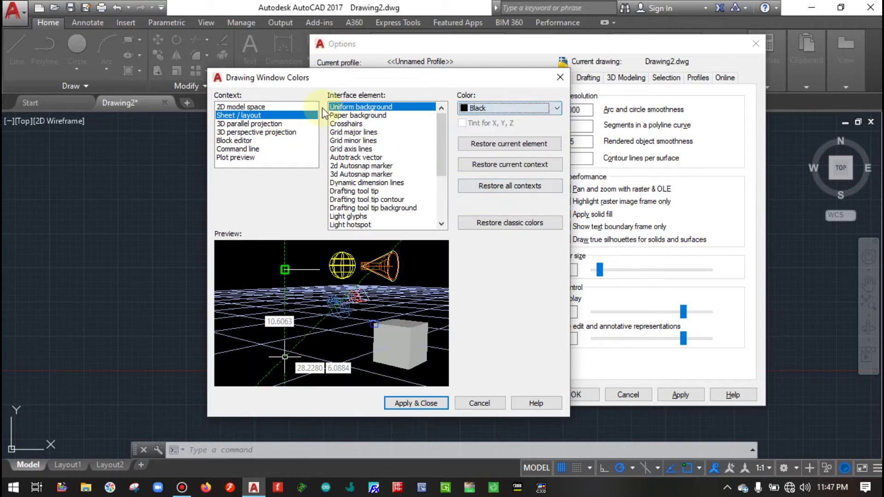
{"action": "left_click", "coordinate": [237, 140]}
{"action": "left_click", "coordinate": [506, 107]}
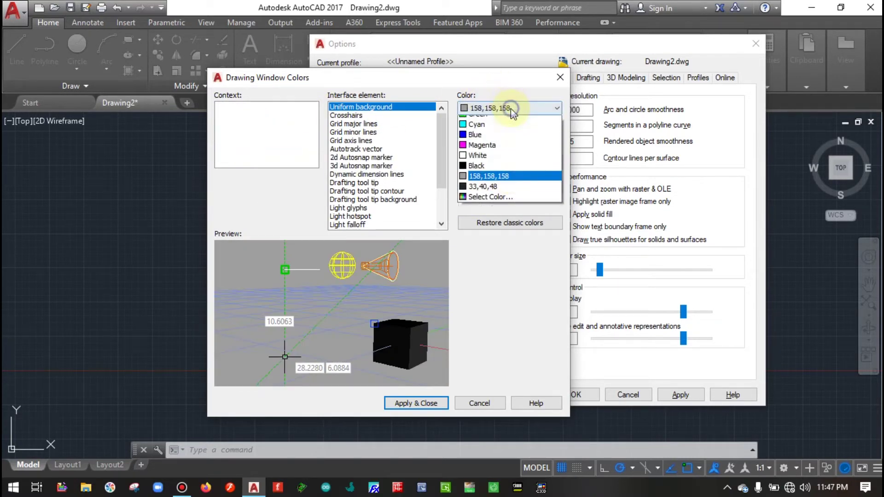
{"action": "left_click", "coordinate": [479, 201]}
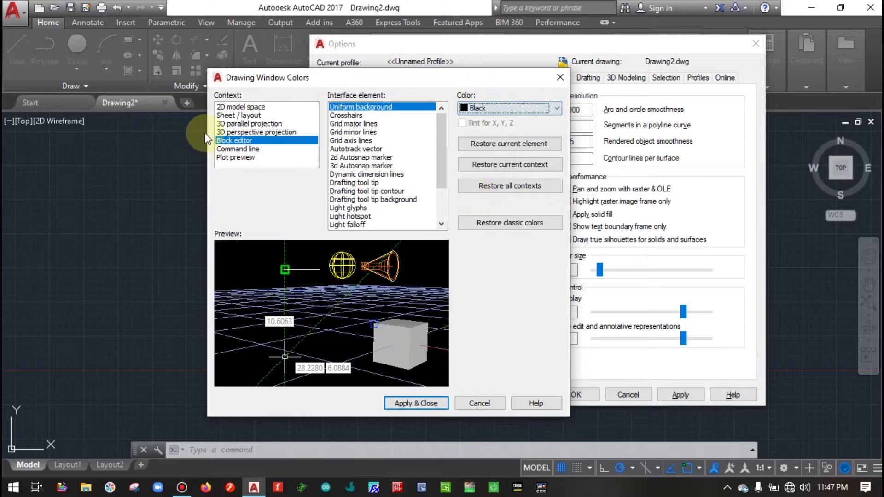
Check the command line, plot preview and 3D parallel projection colors, and apply the color changes to the drawing window.
{"action": "left_click", "coordinate": [235, 149]}
{"action": "left_click", "coordinate": [236, 157]}
{"action": "left_click", "coordinate": [232, 124]}
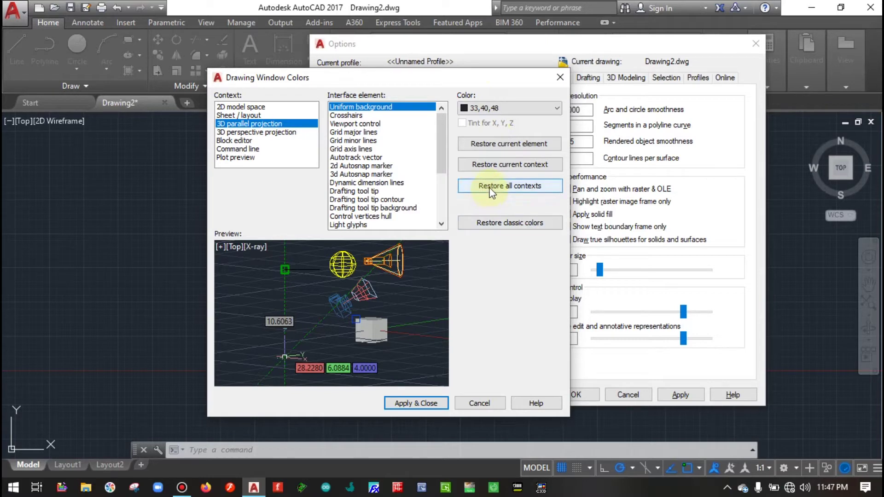
{"action": "left_click", "coordinate": [426, 402]}
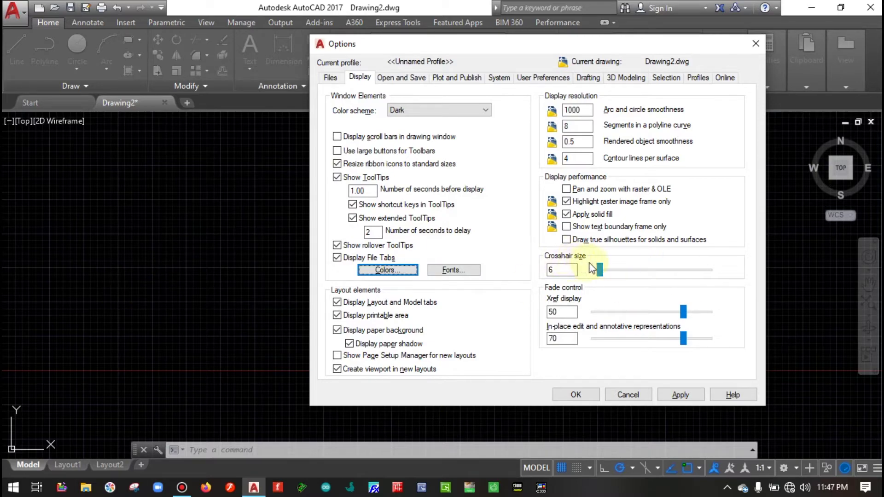
{"action": "left_click", "coordinate": [576, 394]}
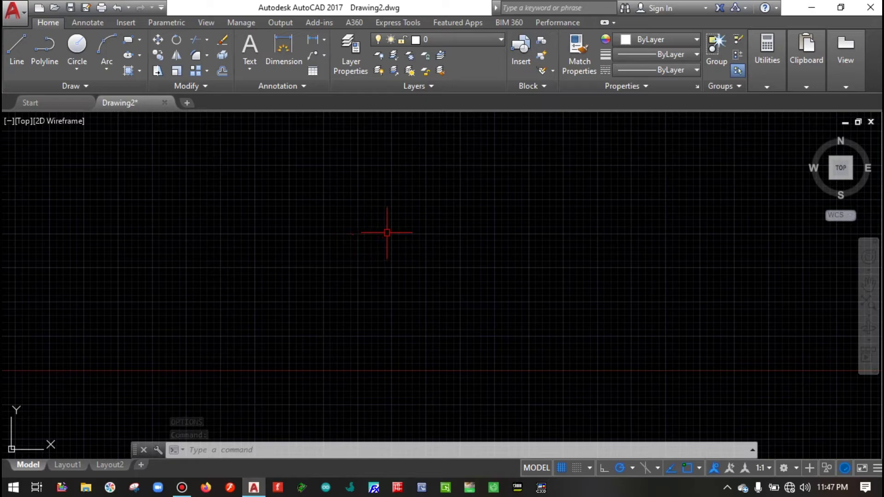
Set the crosshair size to 100 in the display options and apply it.
{"action": "type", "text": "op"}
{"action": "key", "text": "Return"}
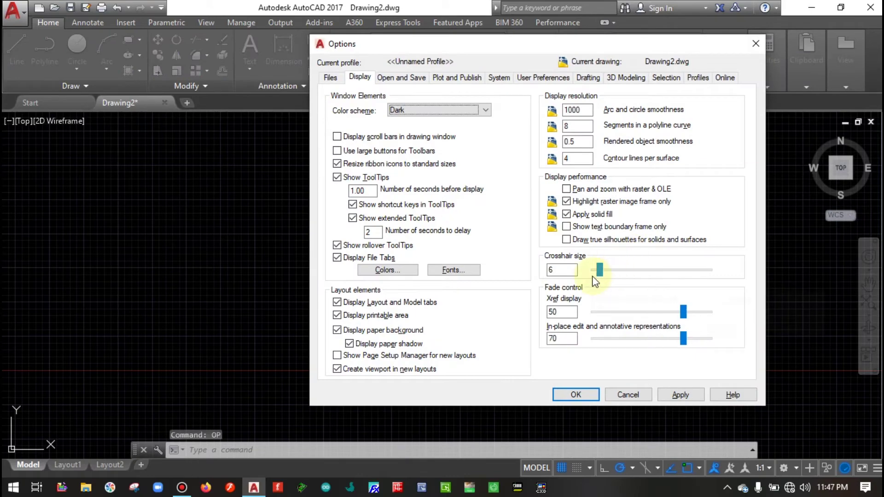
{"action": "left_click_drag", "start_coordinate": [600, 270], "coordinate": [746, 270]}
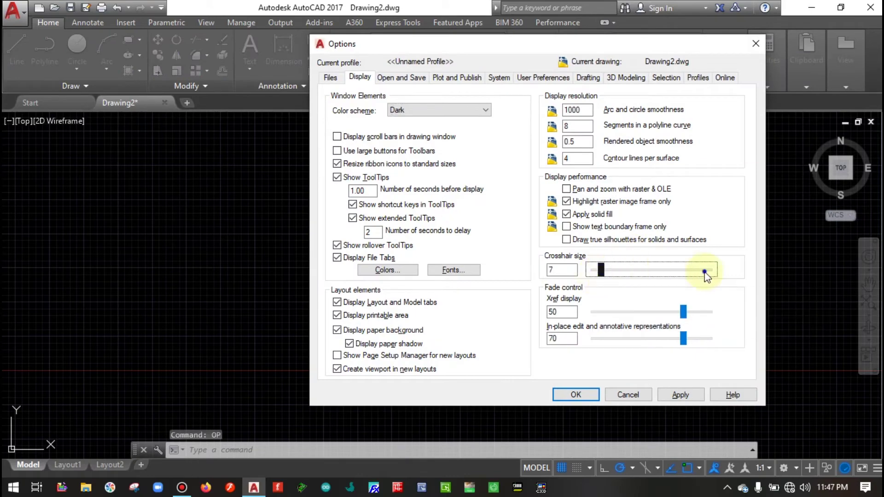
{"action": "left_click", "coordinate": [576, 395]}
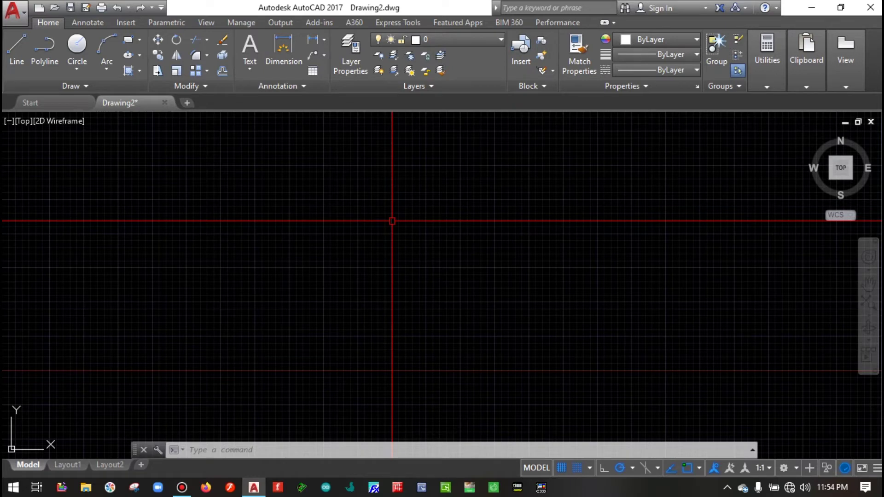
Draw a freehand rectangle with snap off, with its upper-left corner at about 4539, 1290.
{"action": "type", "text": "rec"}
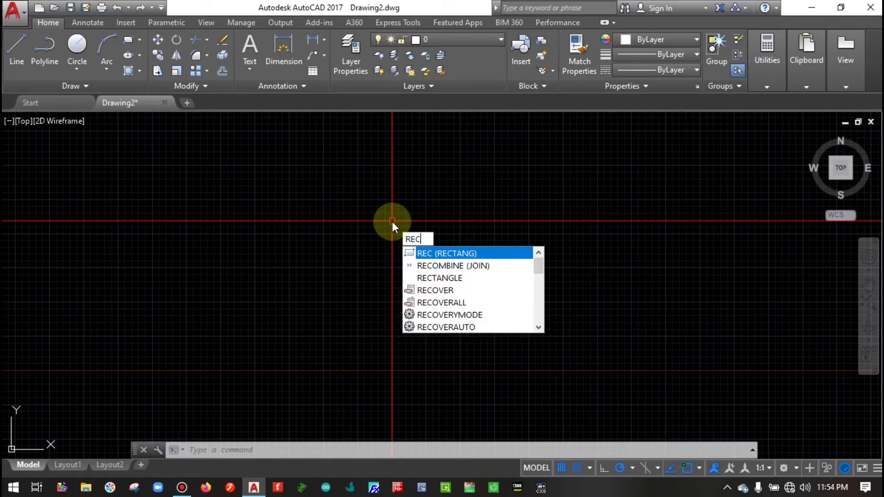
{"action": "key", "text": "Return"}
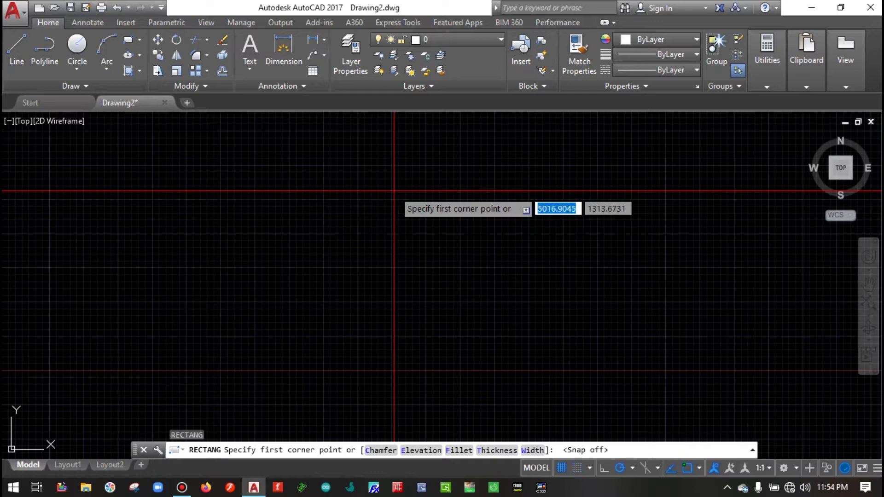
{"action": "left_click", "coordinate": [328, 194]}
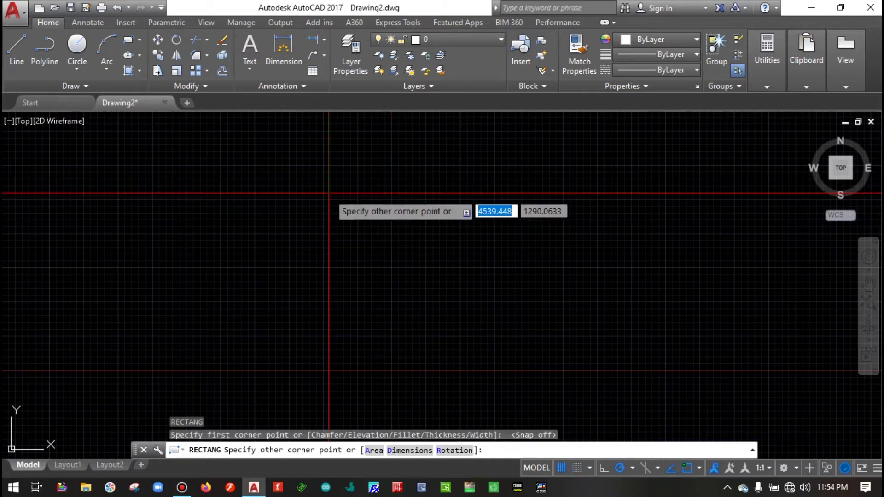
{"action": "left_click", "coordinate": [462, 272]}
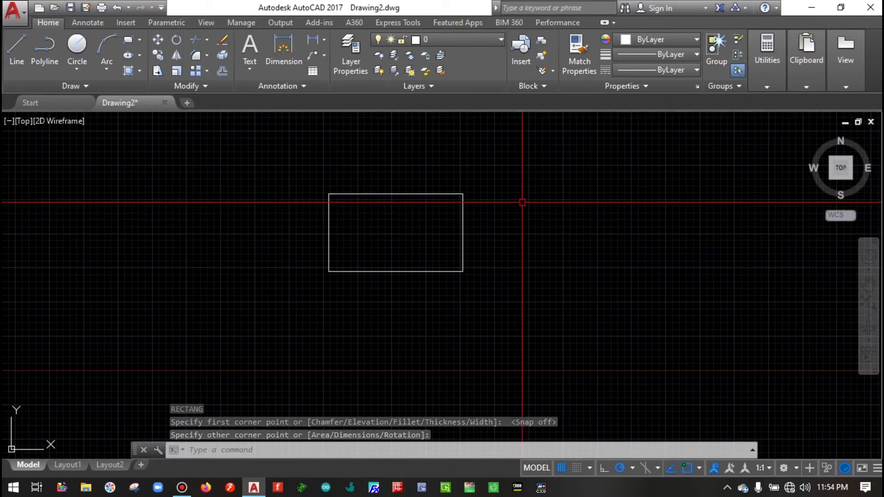
Turn snap on and draw a second, roughly square rectangle beside the first, with its upper-left corner at 5930, 1290.
{"action": "key", "text": "Return"}
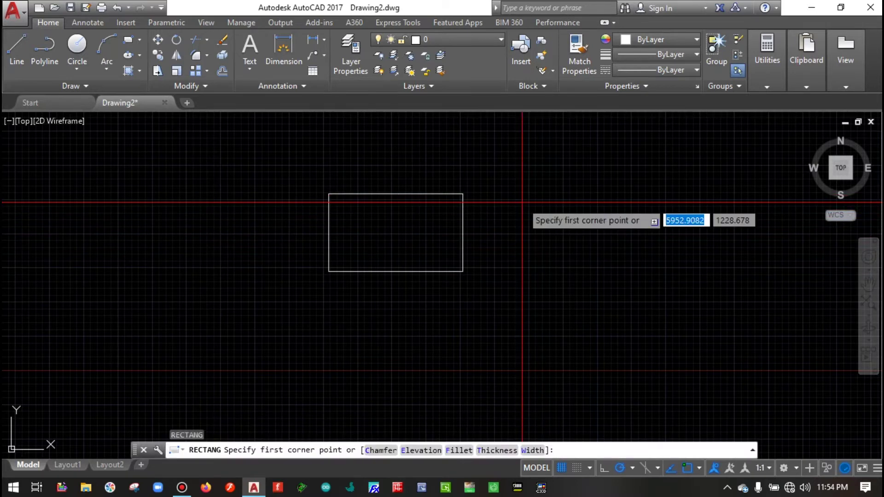
{"action": "key", "text": "F9"}
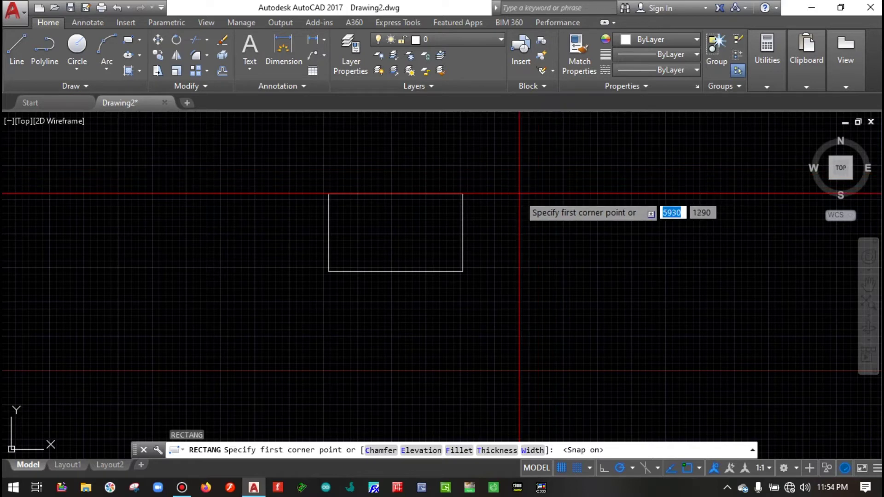
{"action": "left_click", "coordinate": [520, 194]}
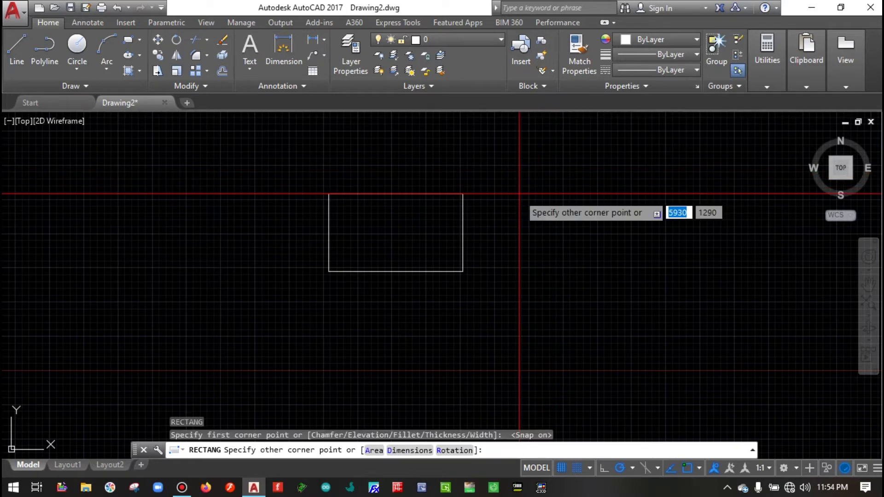
{"action": "left_click", "coordinate": [603, 277]}
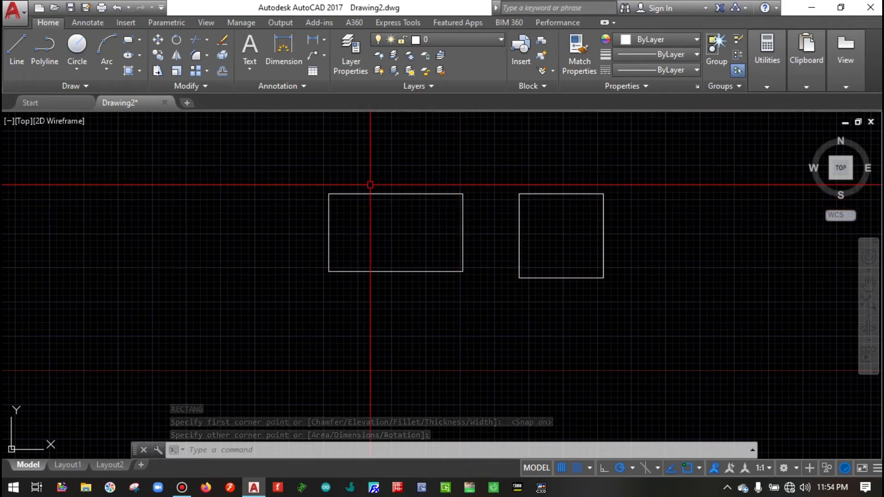
{"action": "key", "text": "Escape"}
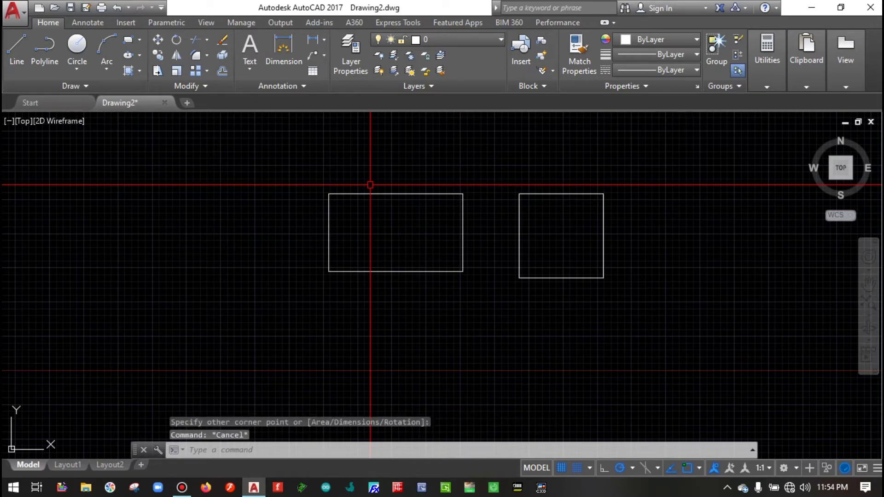
In the program options, choose AutoCAD 2010/LT2010 DXF (*.dxf) as the default save format.
{"action": "type", "text": "op"}
{"action": "key", "text": "Return"}
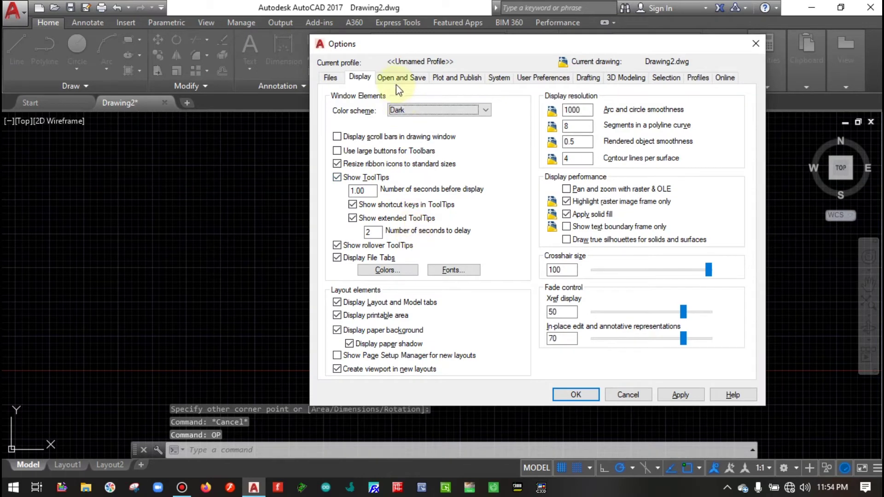
{"action": "left_click", "coordinate": [395, 78]}
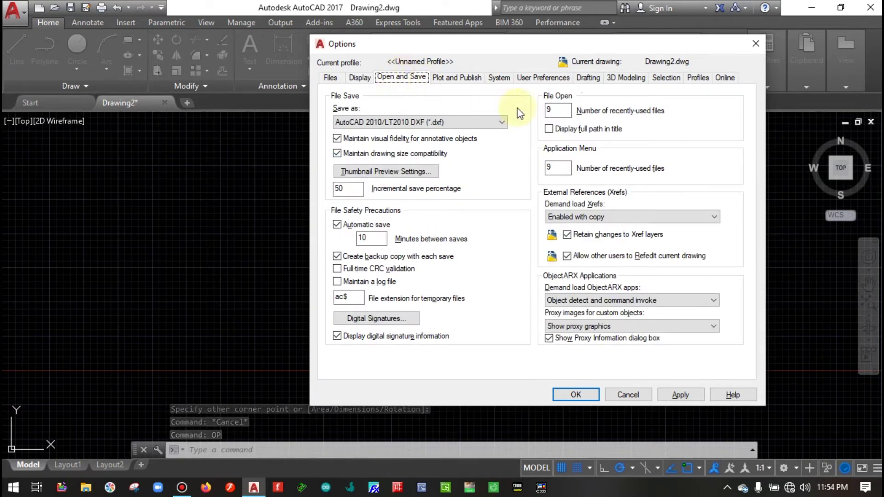
{"action": "left_click", "coordinate": [476, 122]}
{"action": "left_click", "coordinate": [465, 124]}
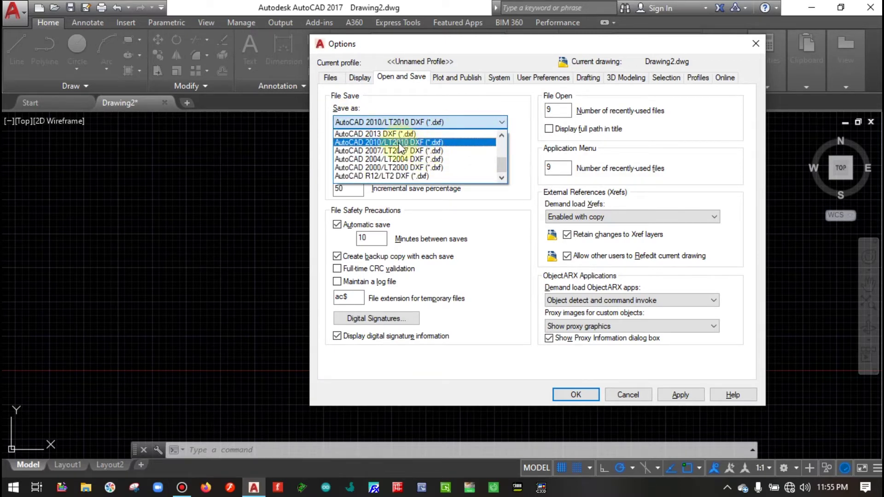
{"action": "scroll", "coordinate": [502, 157], "scroll_direction": "up", "scroll_amount": 2}
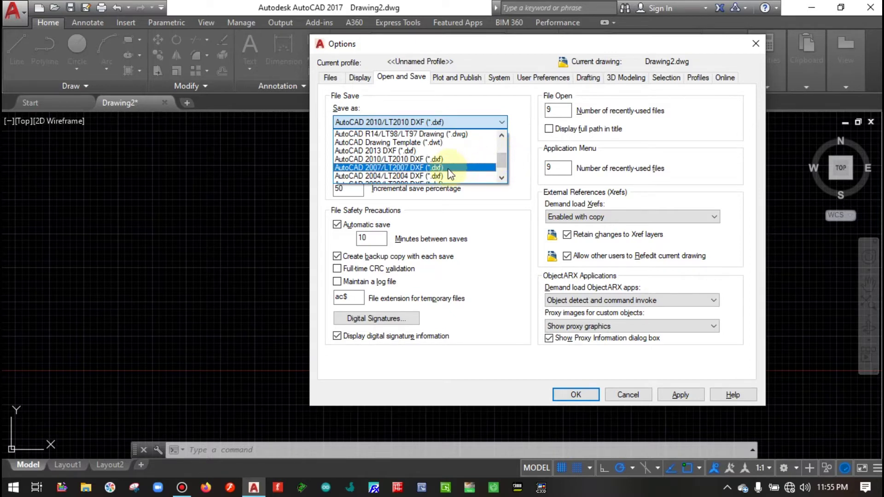
{"action": "left_click", "coordinate": [518, 159]}
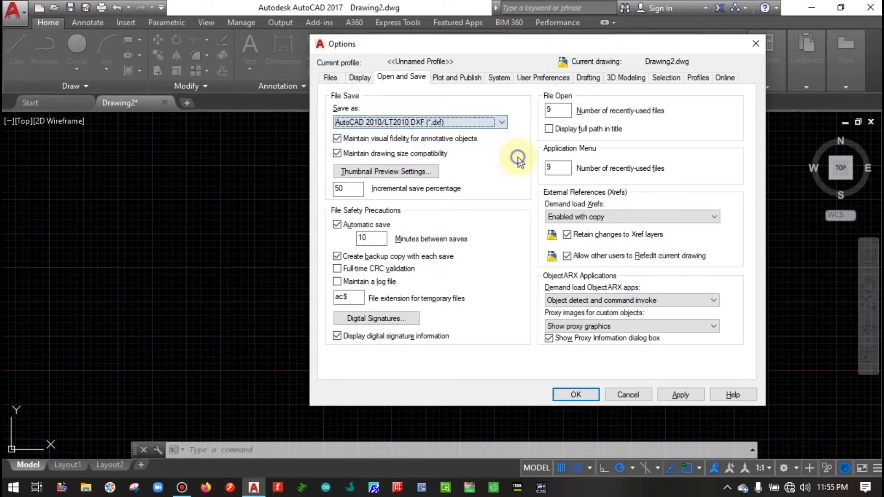
{"action": "left_click", "coordinate": [501, 122]}
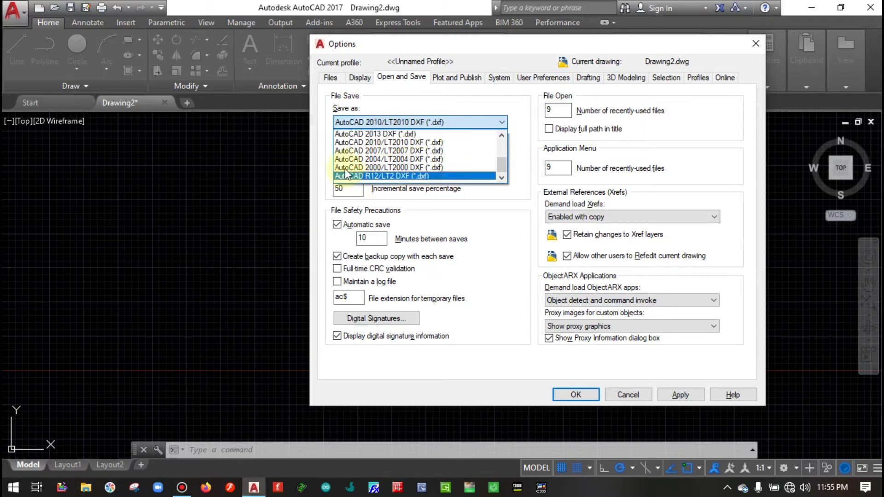
{"action": "left_click", "coordinate": [444, 144]}
{"action": "left_click", "coordinate": [338, 139]}
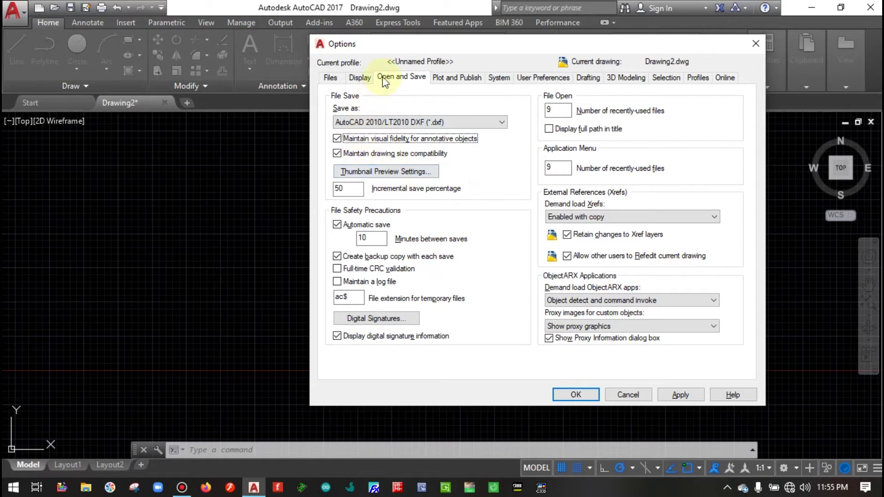
Choose AutoCAD PDF (High Quality Print).pc3 as the default output device for plotting new drawings.
{"action": "left_click", "coordinate": [455, 77]}
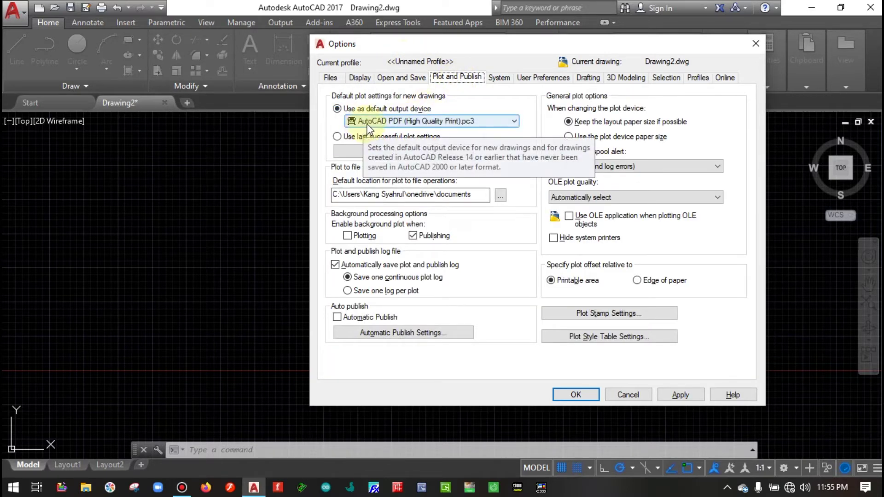
{"action": "left_click", "coordinate": [496, 123]}
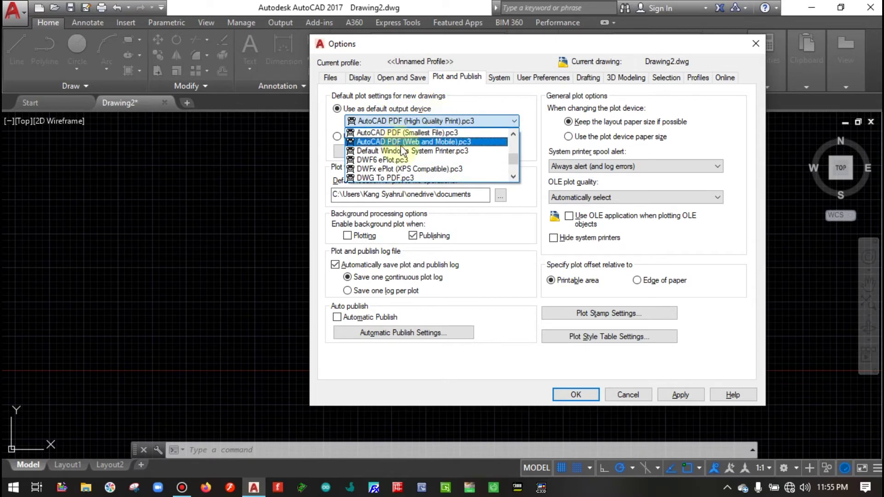
{"action": "scroll", "coordinate": [433, 142], "scroll_direction": "up", "scroll_amount": 1}
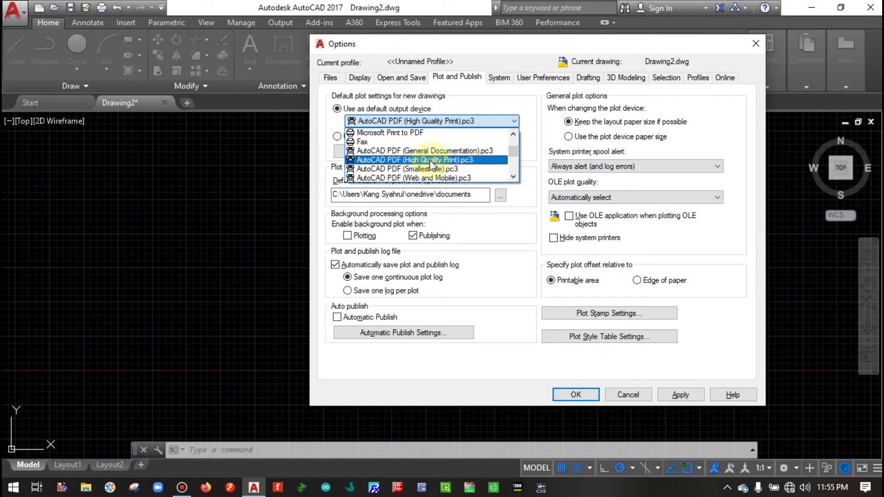
{"action": "left_click", "coordinate": [445, 159]}
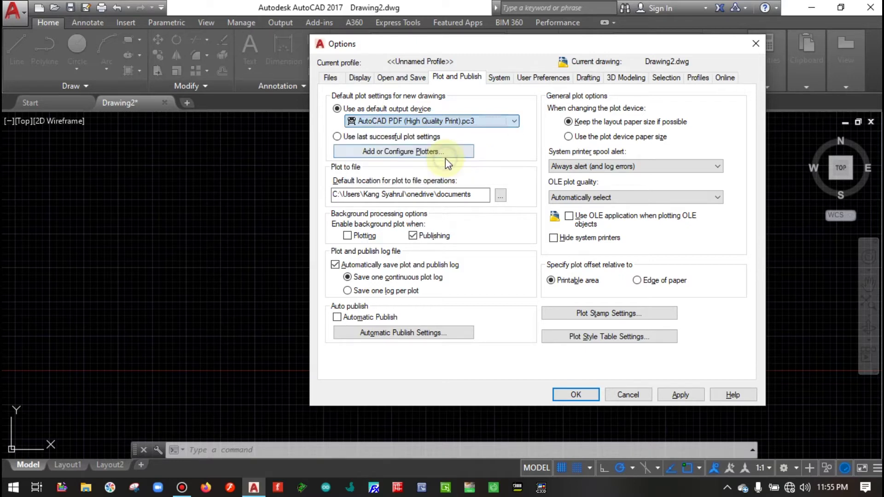
Review the hardware acceleration and effects settings in Graphics Performance and accept them.
{"action": "left_click", "coordinate": [500, 79]}
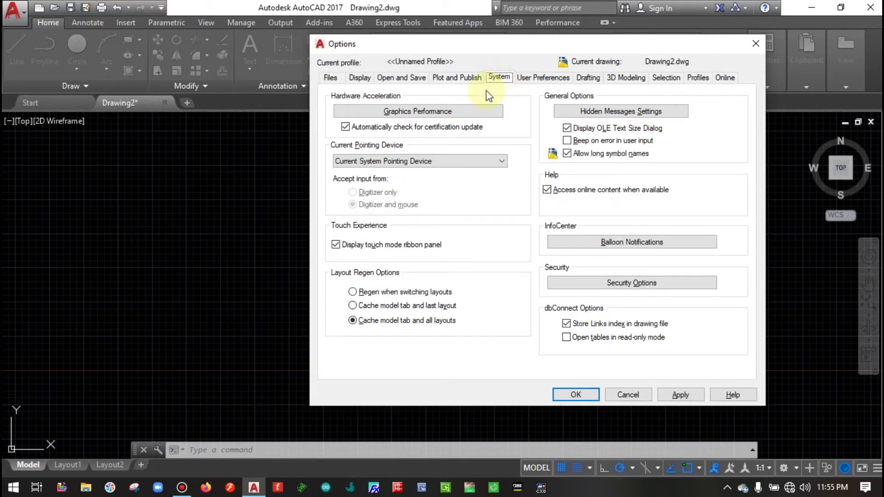
{"action": "left_click", "coordinate": [471, 106]}
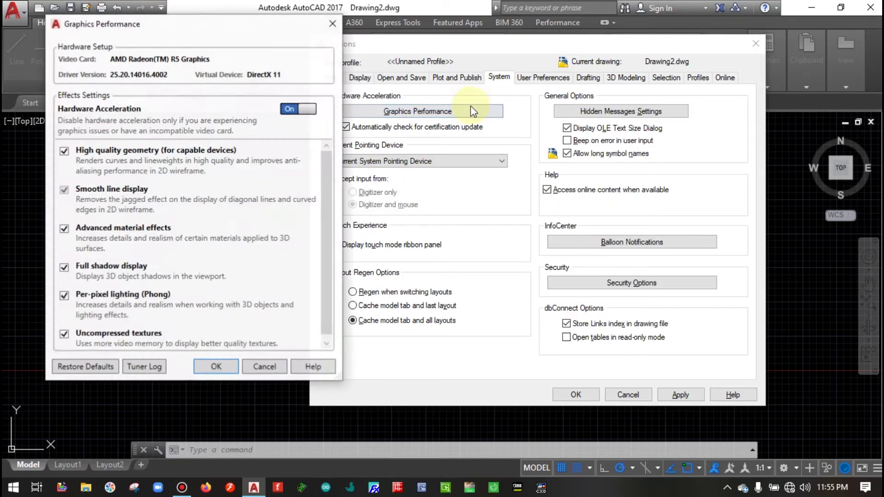
{"action": "left_click_drag", "start_coordinate": [278, 28], "coordinate": [243, 48]}
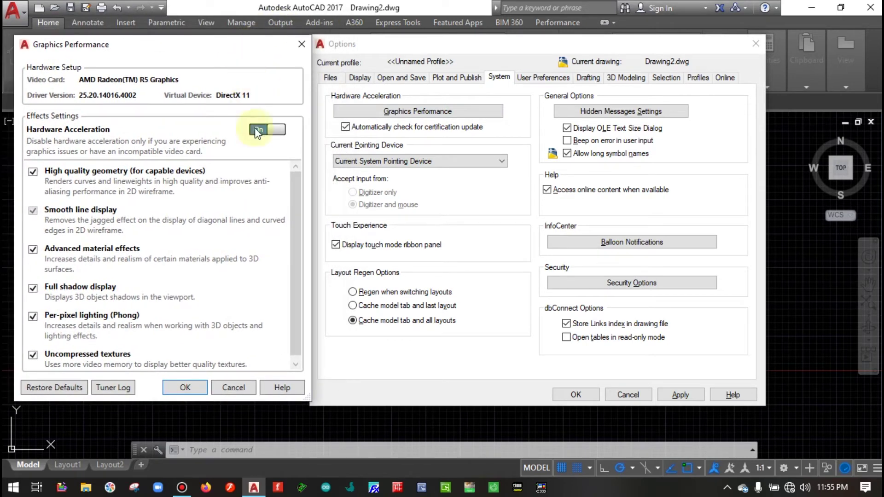
{"action": "scroll", "coordinate": [296, 210], "scroll_direction": "down", "scroll_amount": 1}
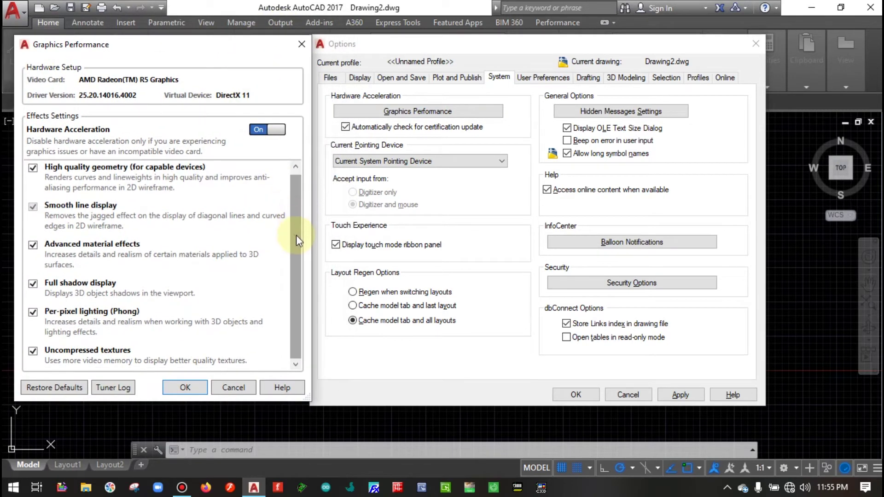
{"action": "scroll", "coordinate": [295, 214], "scroll_direction": "up", "scroll_amount": 1}
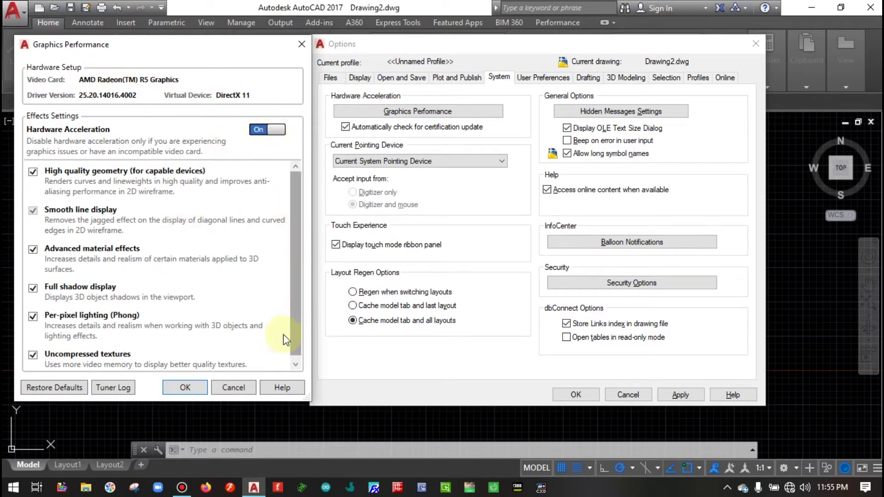
{"action": "left_click", "coordinate": [177, 386]}
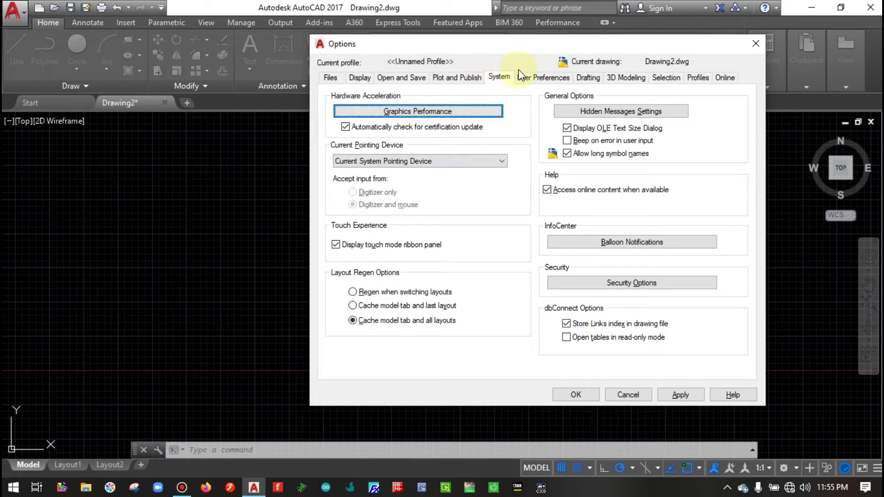
Set both the source content units and the target drawing units of the insertion scale to Millimeters.
{"action": "left_click", "coordinate": [549, 78]}
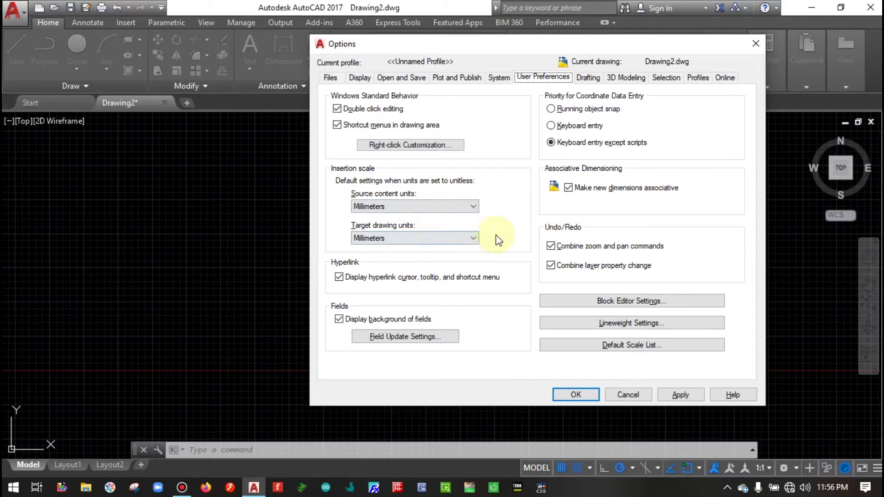
{"action": "left_click", "coordinate": [472, 208]}
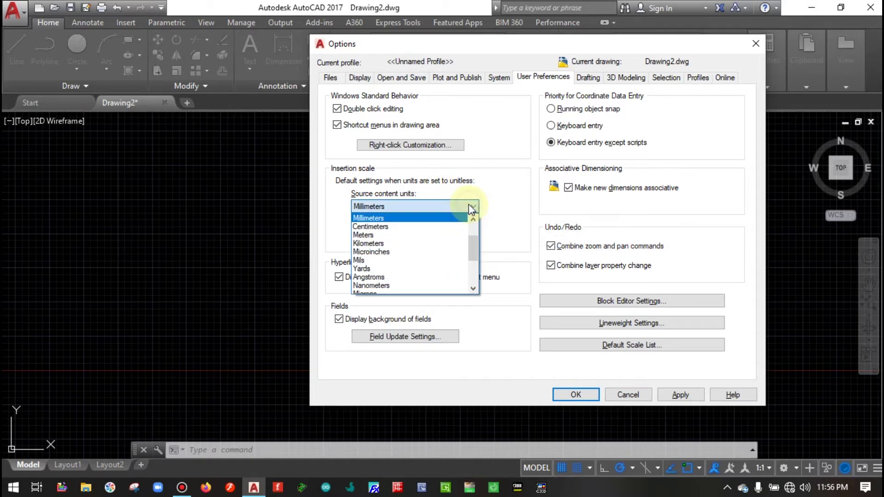
{"action": "left_click", "coordinate": [414, 220]}
{"action": "left_click", "coordinate": [450, 244]}
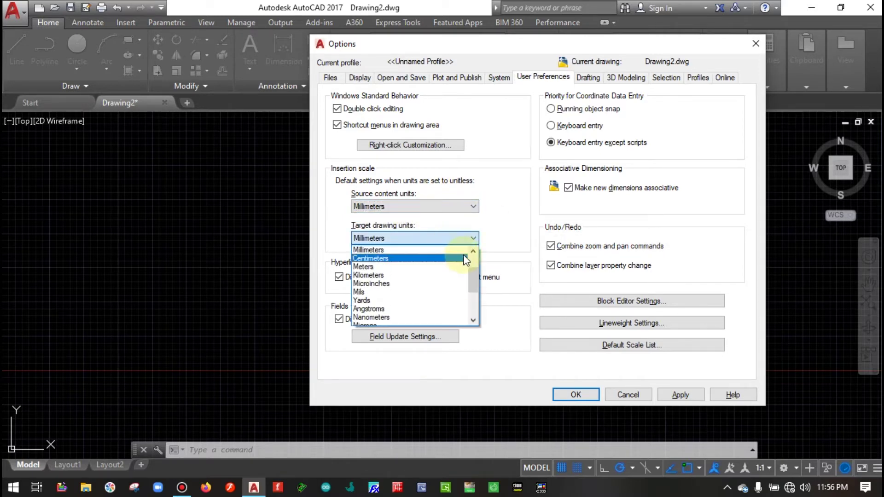
{"action": "left_click", "coordinate": [449, 251]}
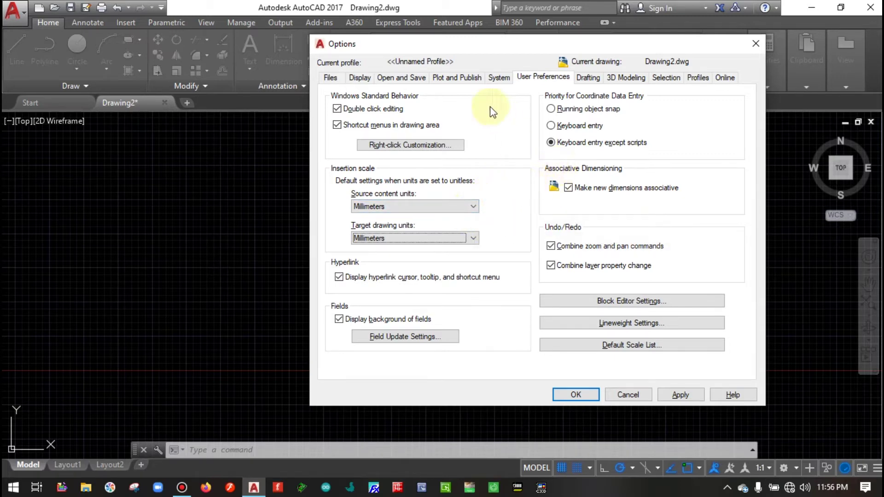
Look through the drafting, 3D modeling, selection, profile, online, system and plot options, and accept the program options.
{"action": "left_click", "coordinate": [578, 79]}
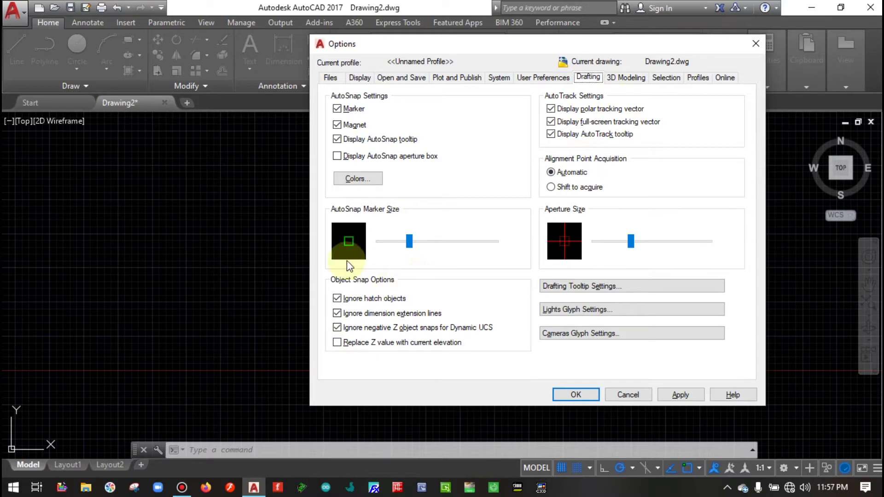
{"action": "left_click", "coordinate": [624, 78]}
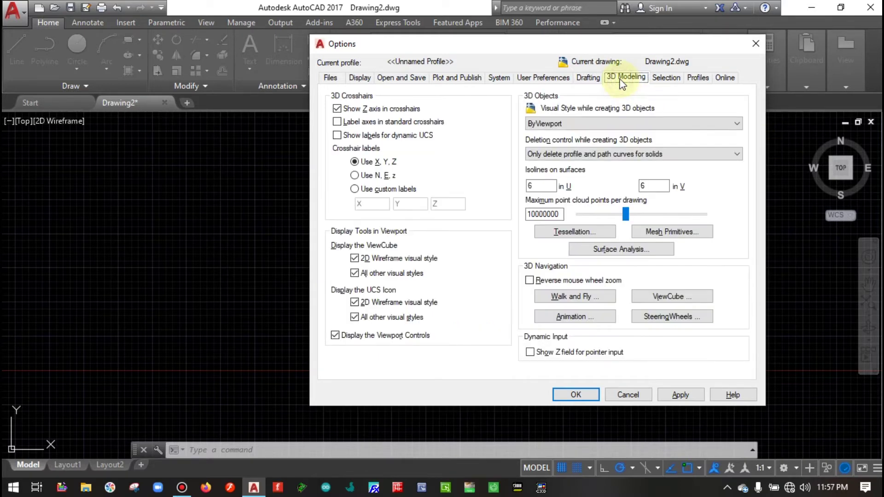
{"action": "left_click", "coordinate": [672, 76]}
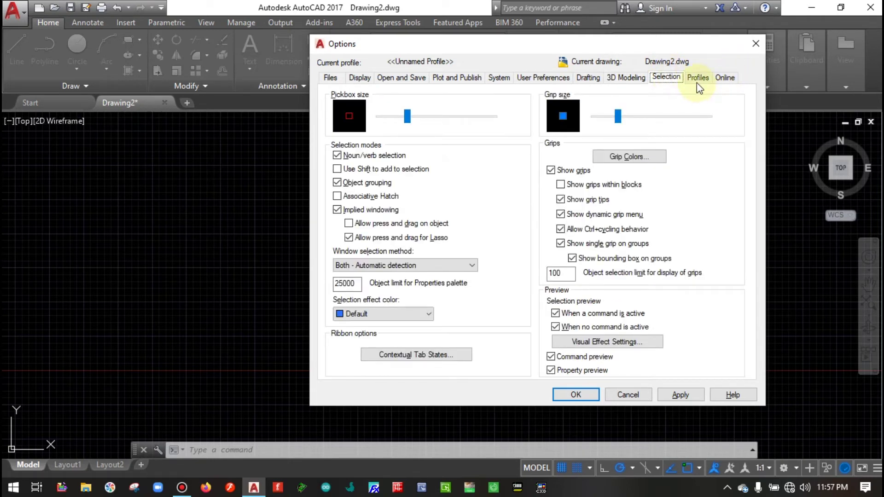
{"action": "left_click", "coordinate": [698, 80]}
{"action": "left_click", "coordinate": [725, 79]}
{"action": "left_click", "coordinate": [668, 78]}
{"action": "left_click", "coordinate": [643, 79]}
{"action": "left_click", "coordinate": [497, 79]}
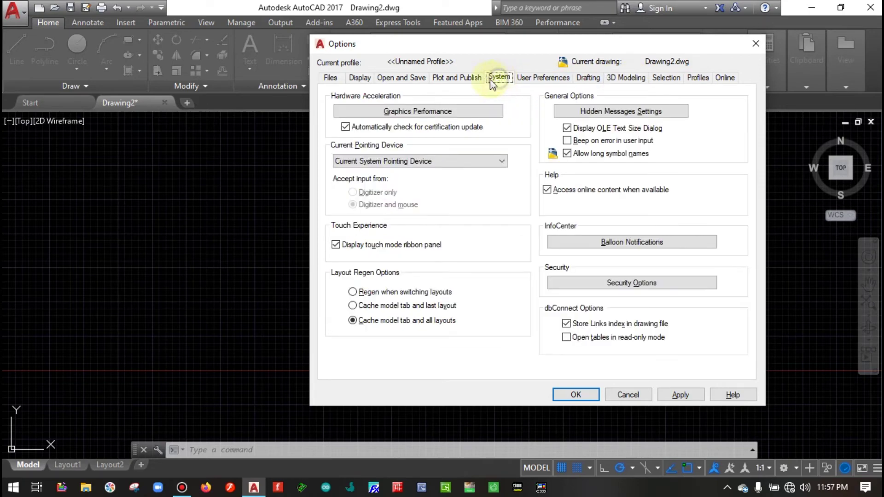
{"action": "left_click", "coordinate": [463, 78]}
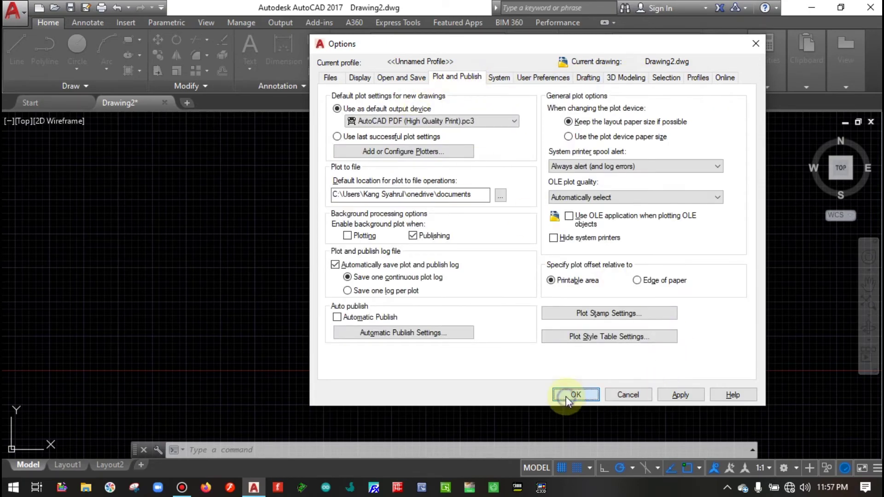
{"action": "left_click", "coordinate": [568, 398]}
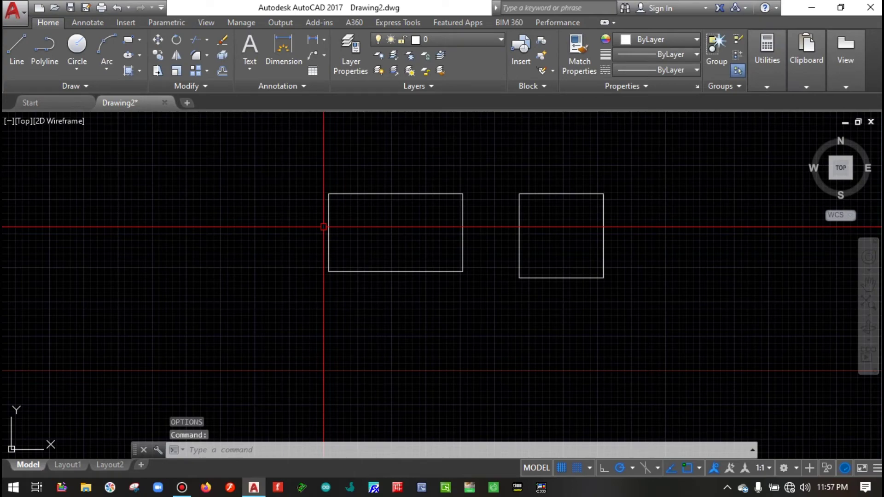
Open the drafting settings and set the grid X and Y spacing to 1.
{"action": "type", "text": "DS"}
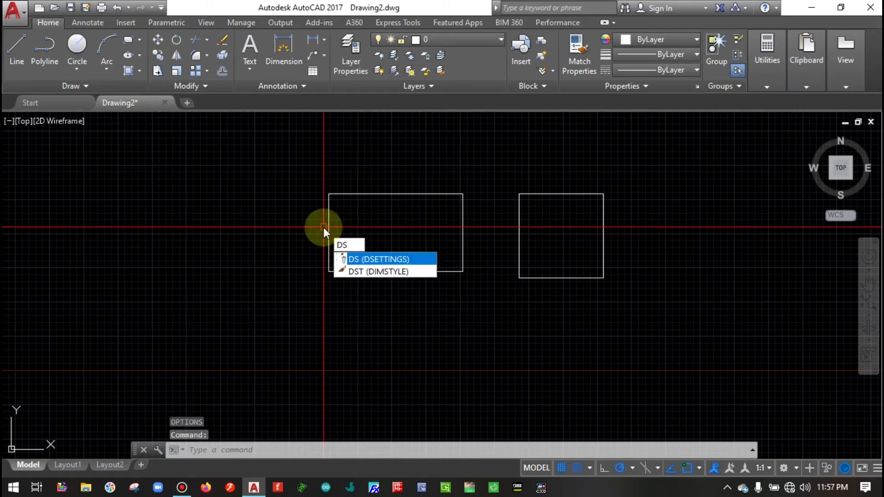
{"action": "key", "text": "Return"}
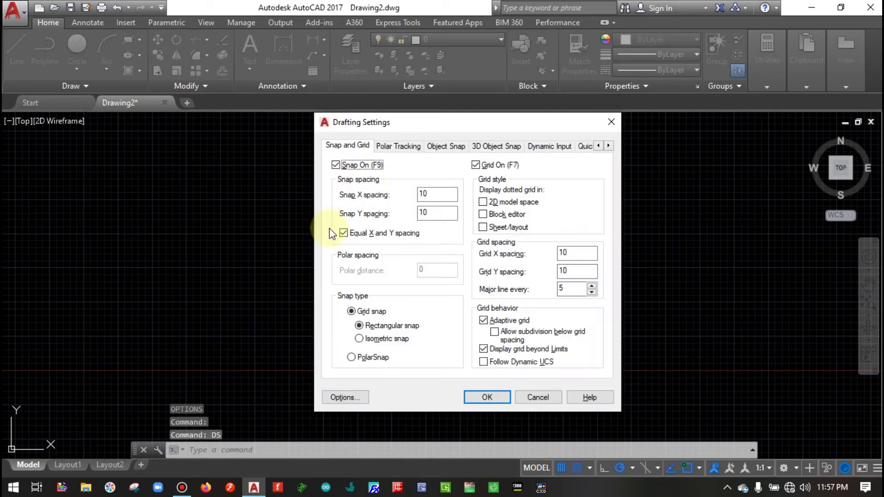
{"action": "left_click_drag", "start_coordinate": [394, 125], "coordinate": [513, 36]}
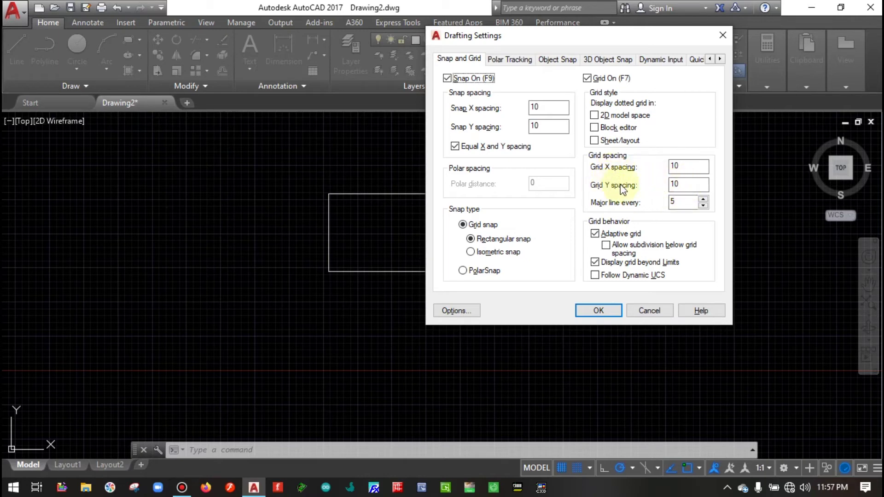
{"action": "left_click", "coordinate": [681, 168]}
{"action": "left_click_drag", "start_coordinate": [684, 165], "coordinate": [661, 170]}
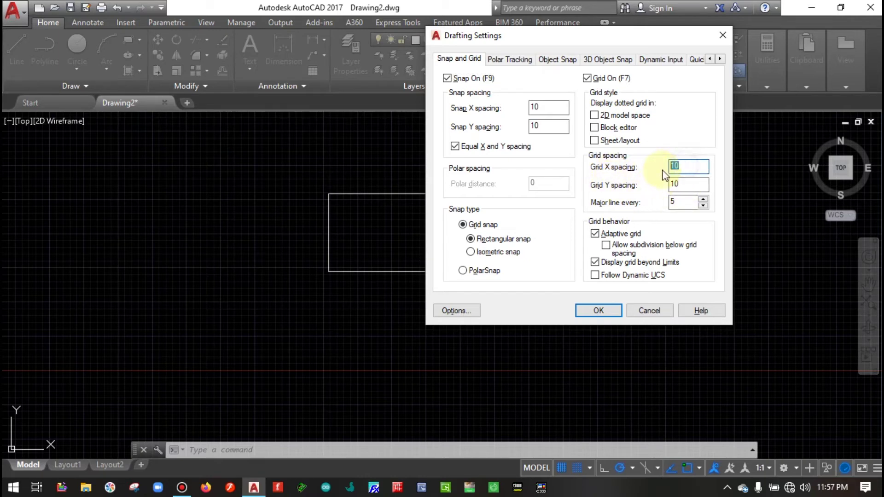
{"action": "left_click", "coordinate": [680, 166]}
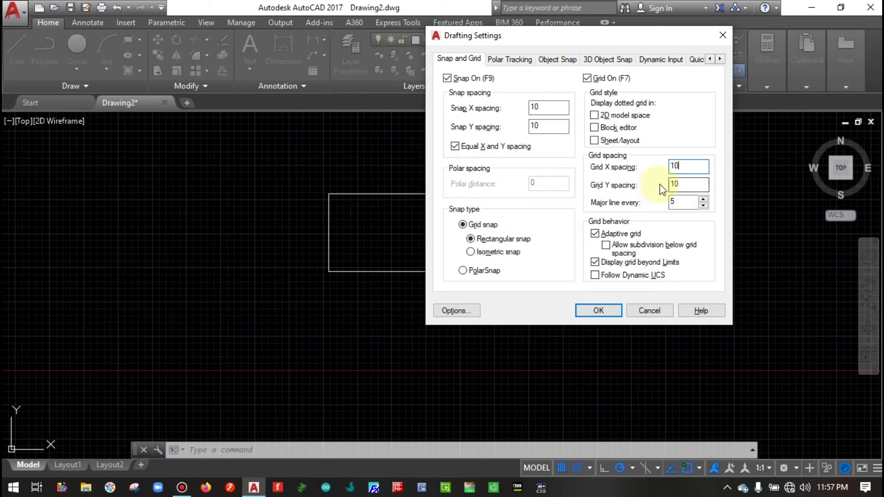
{"action": "left_click", "coordinate": [689, 166]}
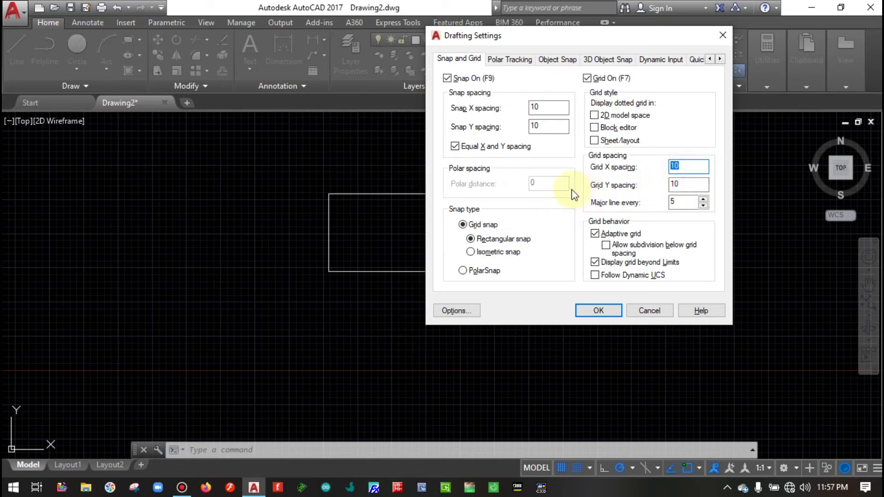
{"action": "type", "text": "1"}
{"action": "left_click", "coordinate": [689, 183]}
{"action": "type", "text": "1"}
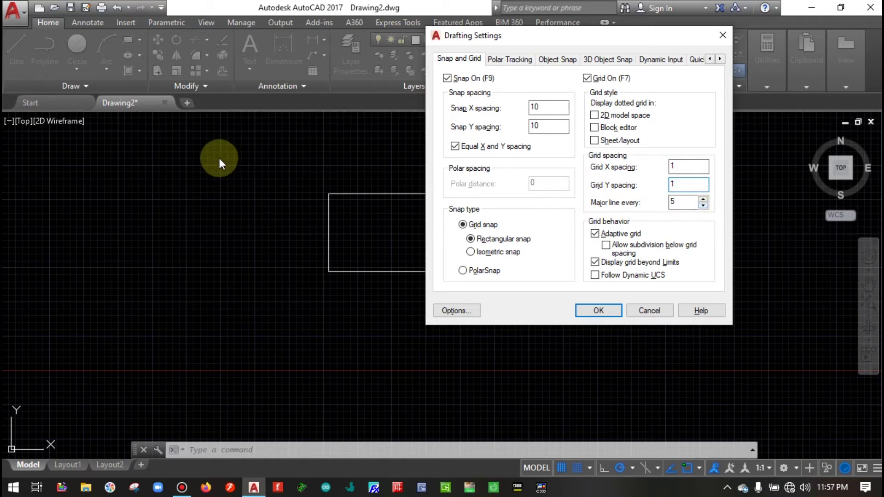
Lower the grid's major line interval to every 1 line.
{"action": "left_click", "coordinate": [703, 206]}
{"action": "left_click", "coordinate": [703, 205]}
{"action": "left_click", "coordinate": [703, 205]}
{"action": "left_click", "coordinate": [703, 205]}
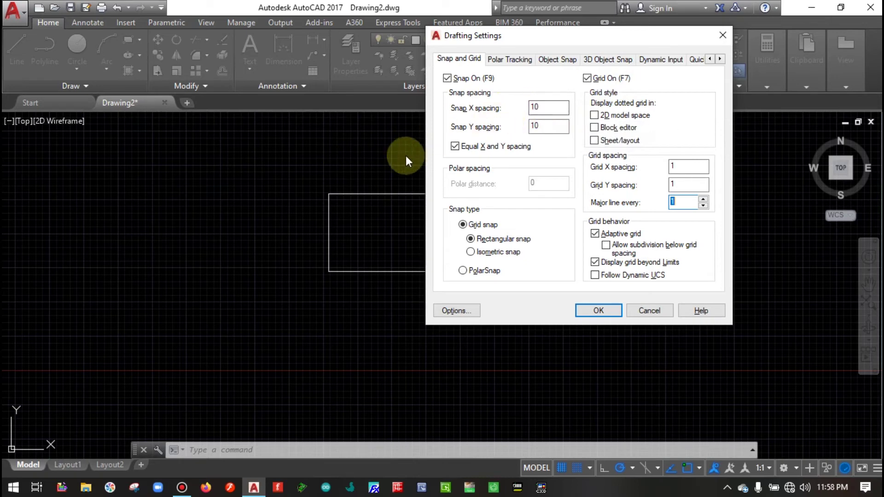
Accept the grid spacing settings and start a trial line to check how the cursor snaps in the drawing.
{"action": "left_click", "coordinate": [543, 107]}
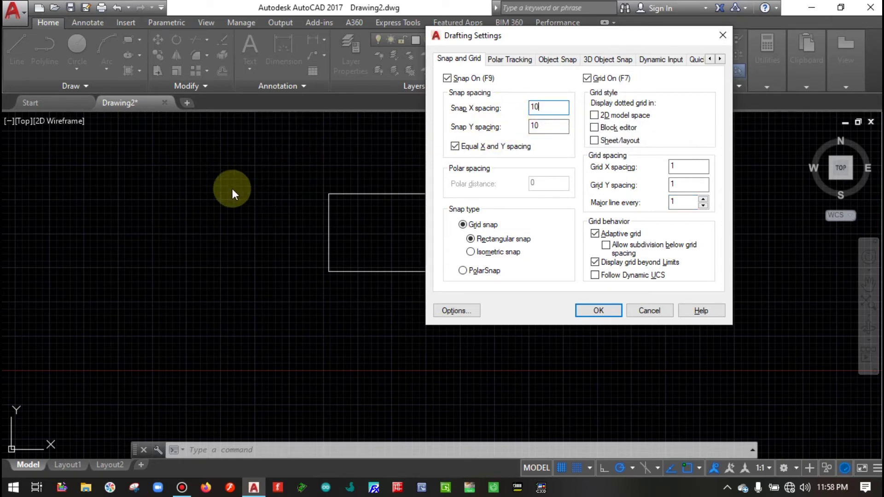
{"action": "left_click", "coordinate": [598, 311]}
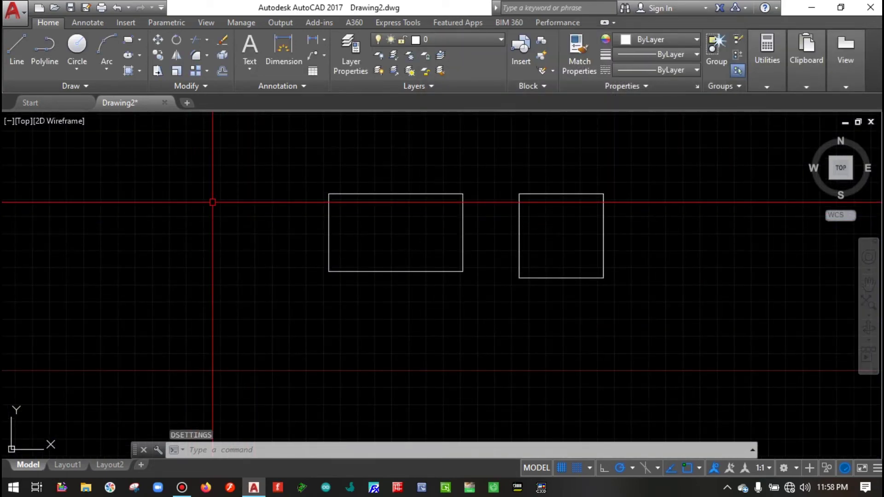
{"action": "type", "text": "l"}
{"action": "key", "text": "Return"}
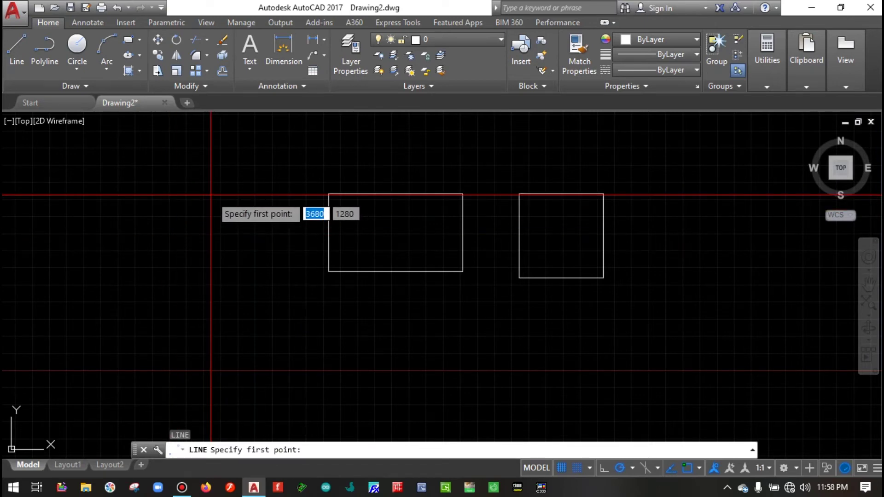
{"action": "type", "text": "ds"}
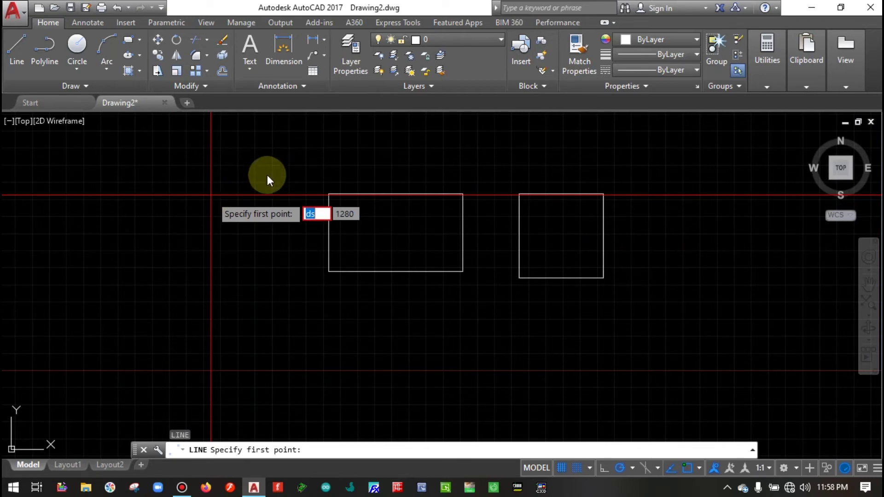
{"action": "key", "text": "Escape"}
Review the snap and grid settings again and test the cursor's snap movement with another trial line on a closer view.
{"action": "type", "text": "ds"}
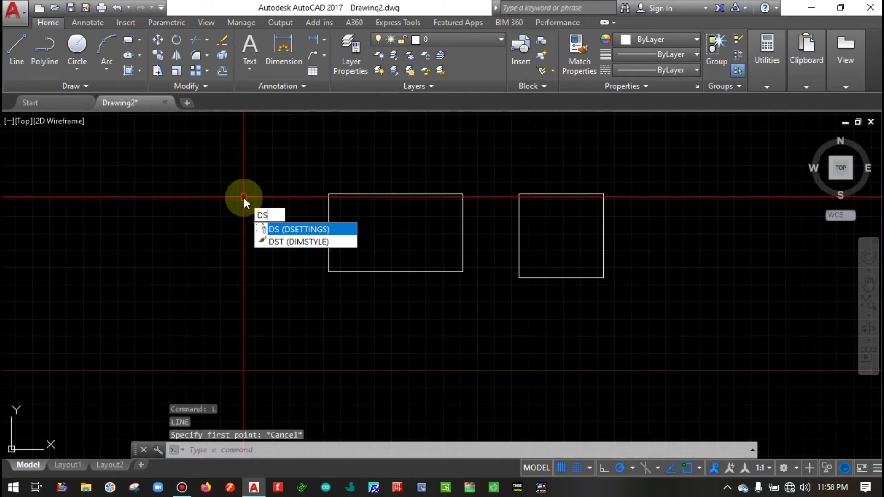
{"action": "key", "text": "Return"}
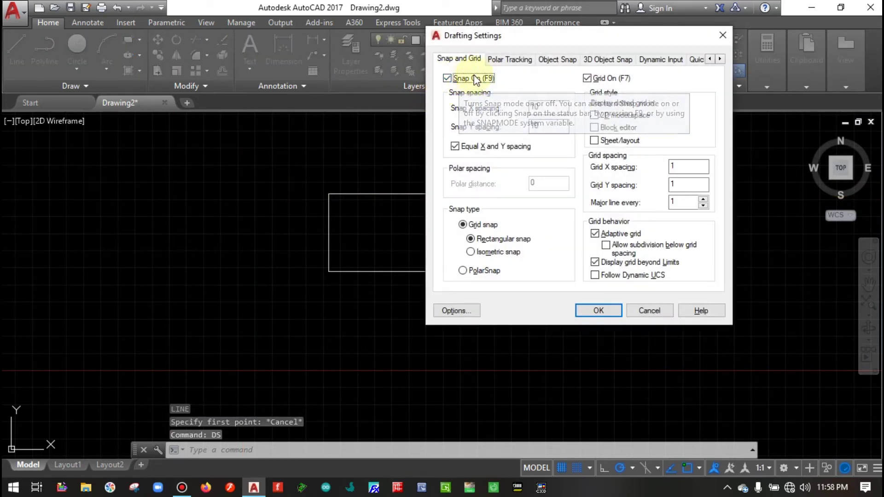
{"action": "left_click", "coordinate": [599, 310]}
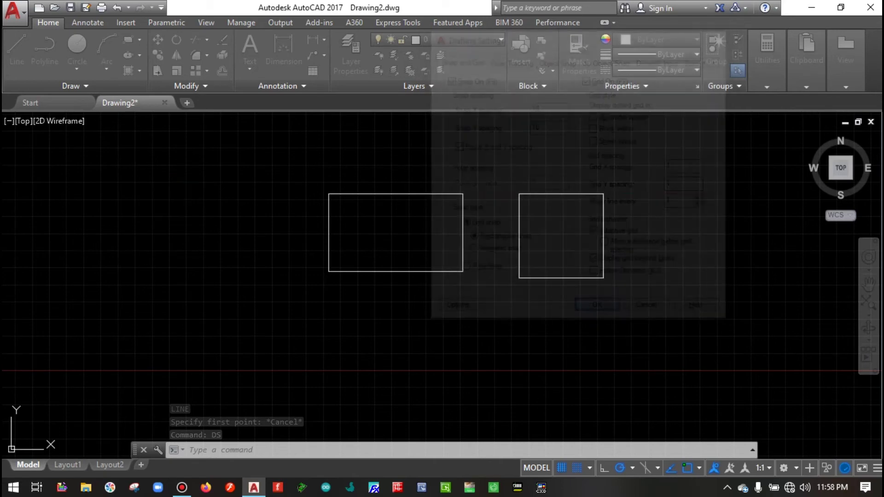
{"action": "scroll", "coordinate": [214, 191], "scroll_direction": "up", "scroll_amount": 5}
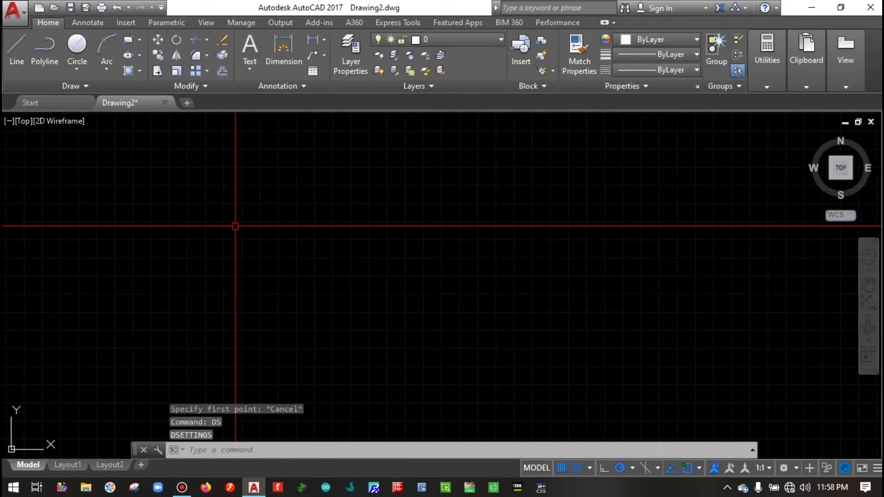
{"action": "scroll", "coordinate": [213, 201], "scroll_direction": "up", "scroll_amount": 5}
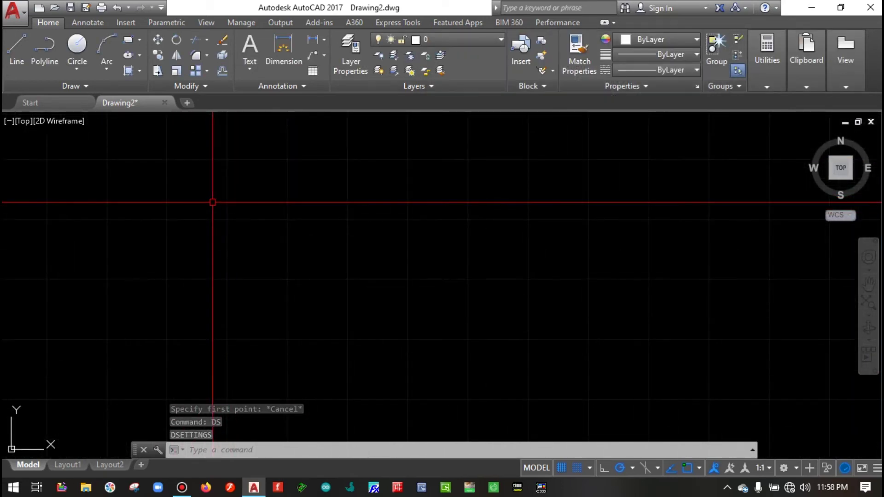
{"action": "type", "text": "l"}
{"action": "key", "text": "Return"}
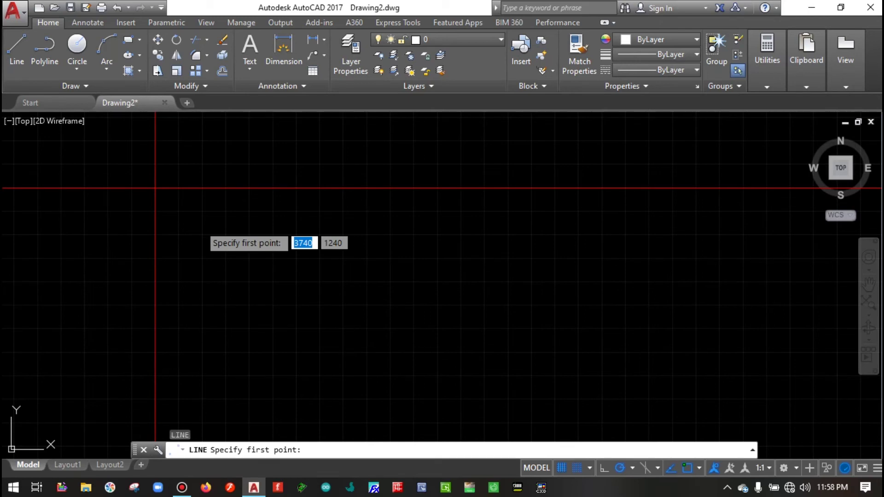
{"action": "key", "text": "Escape"}
Set the snap X and Y spacing to 1 in the drafting settings and check the cursor movement with a trial line.
{"action": "type", "text": "ds"}
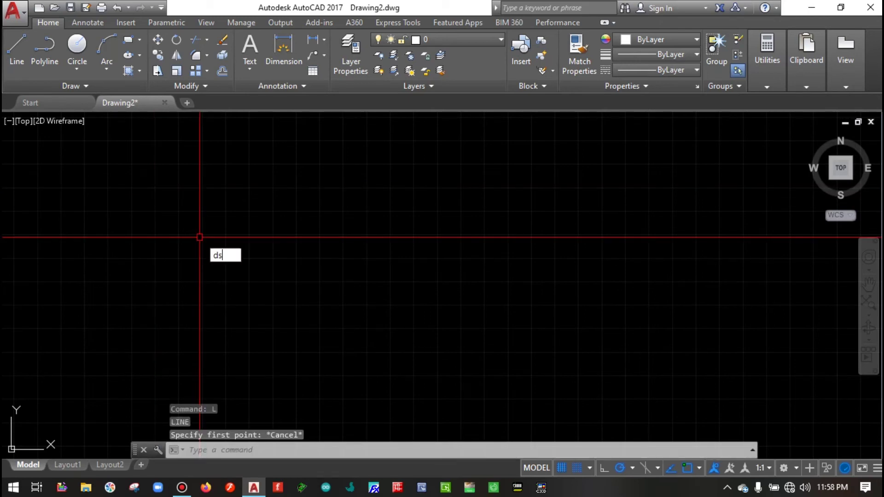
{"action": "key", "text": "Return"}
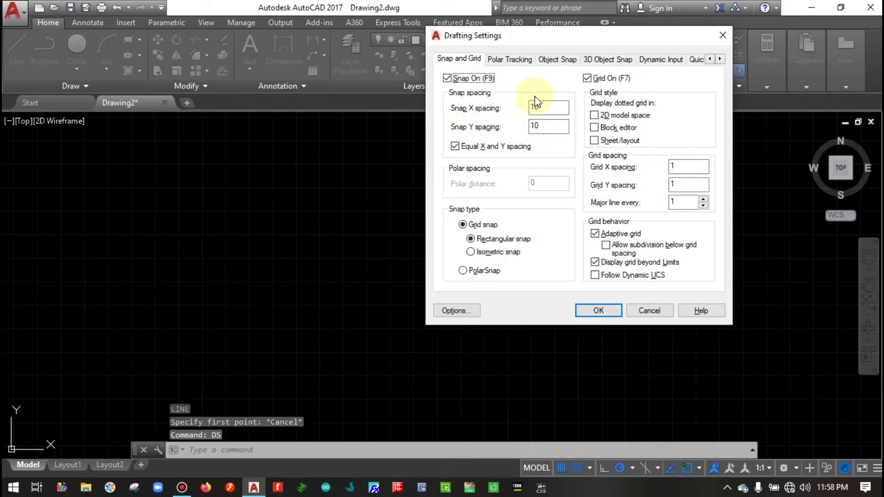
{"action": "double_click", "coordinate": [545, 106]}
{"action": "type", "text": "1"}
{"action": "left_click", "coordinate": [535, 126]}
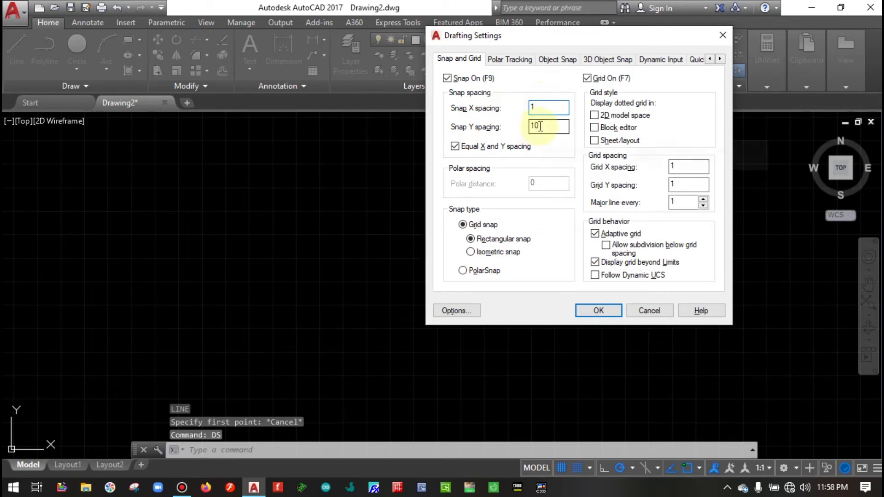
{"action": "left_click", "coordinate": [601, 312]}
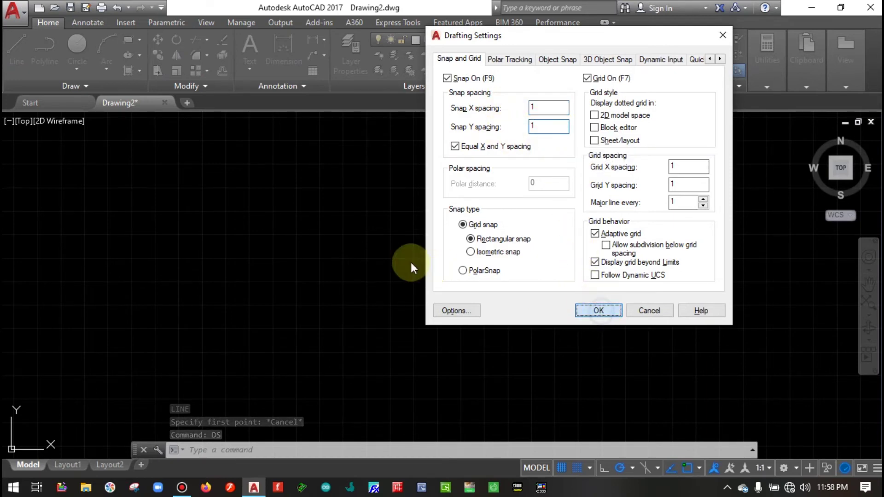
{"action": "type", "text": "l"}
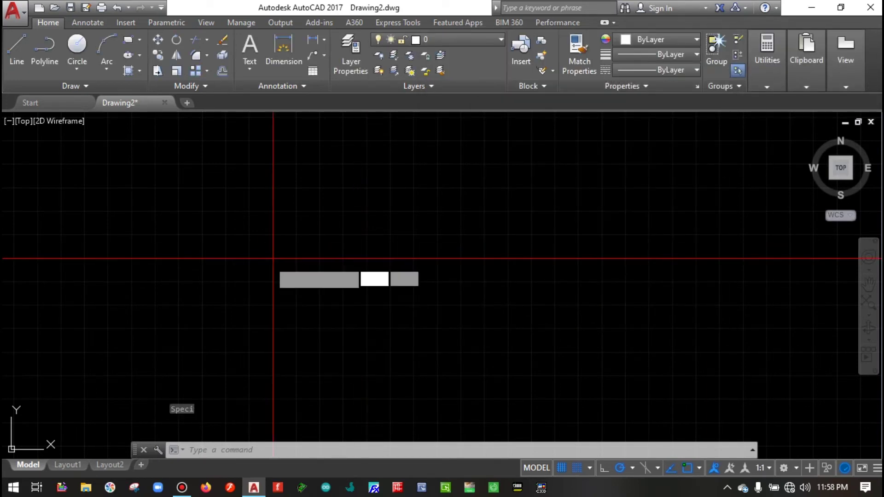
{"action": "key", "text": "Return"}
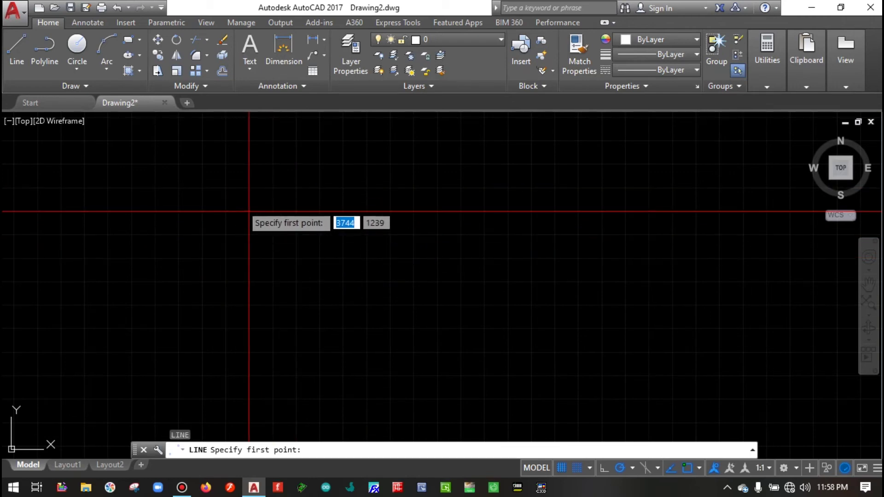
{"action": "key", "text": "Escape"}
Set the polar tracking increment angle to 90 and accept the drafting settings.
{"action": "type", "text": "ds"}
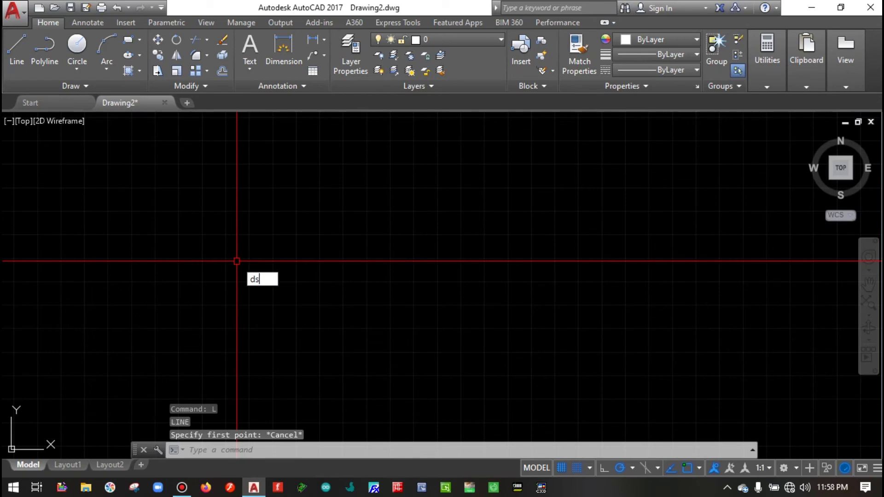
{"action": "key", "text": "Return"}
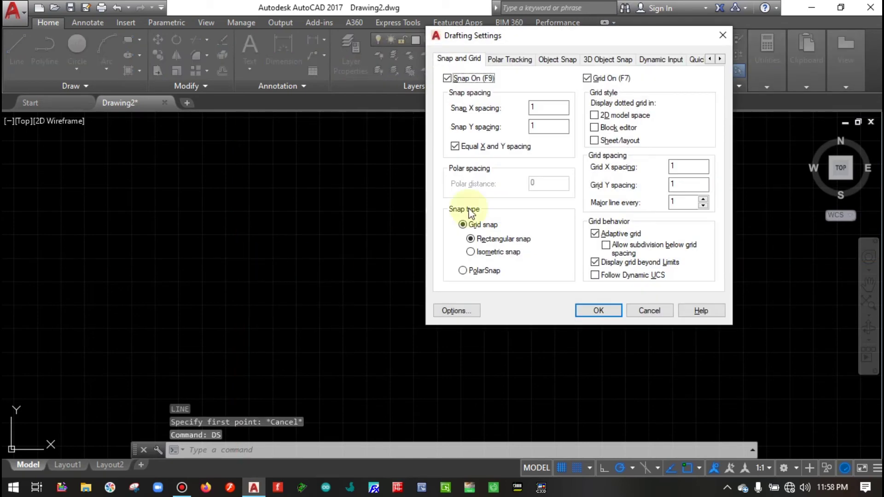
{"action": "left_click", "coordinate": [512, 63]}
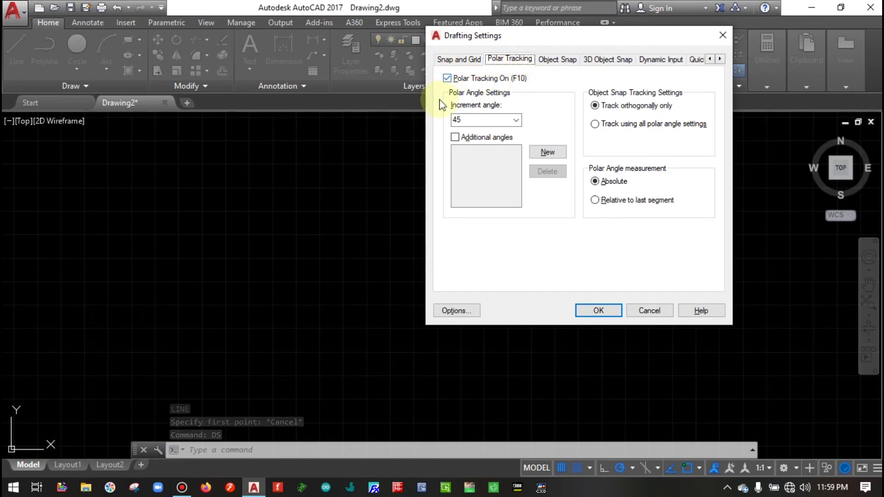
{"action": "left_click", "coordinate": [517, 120]}
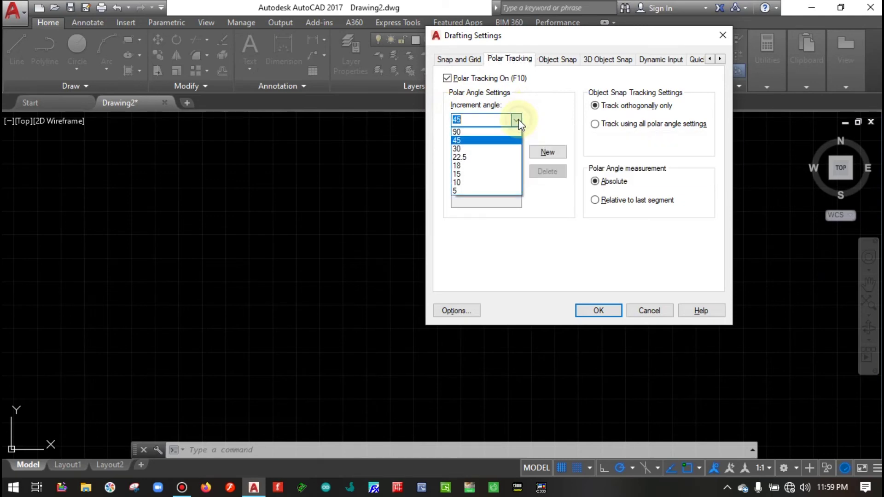
{"action": "left_click", "coordinate": [466, 141]}
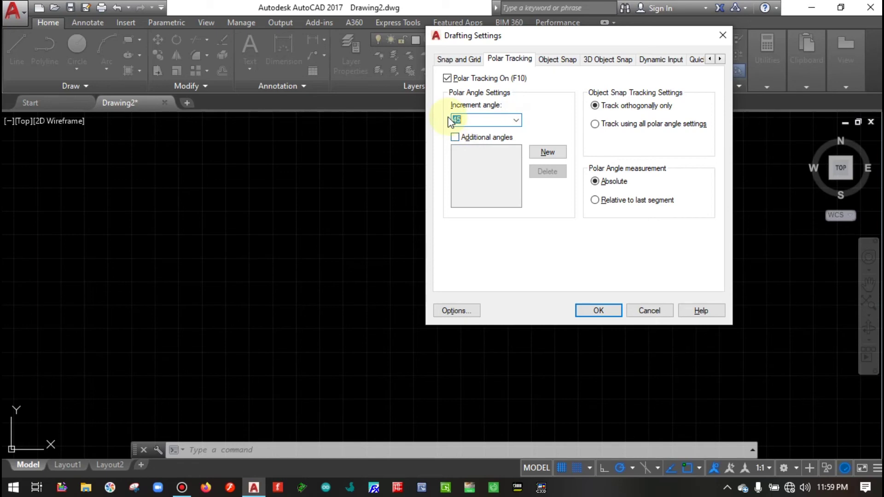
{"action": "left_click", "coordinate": [516, 121]}
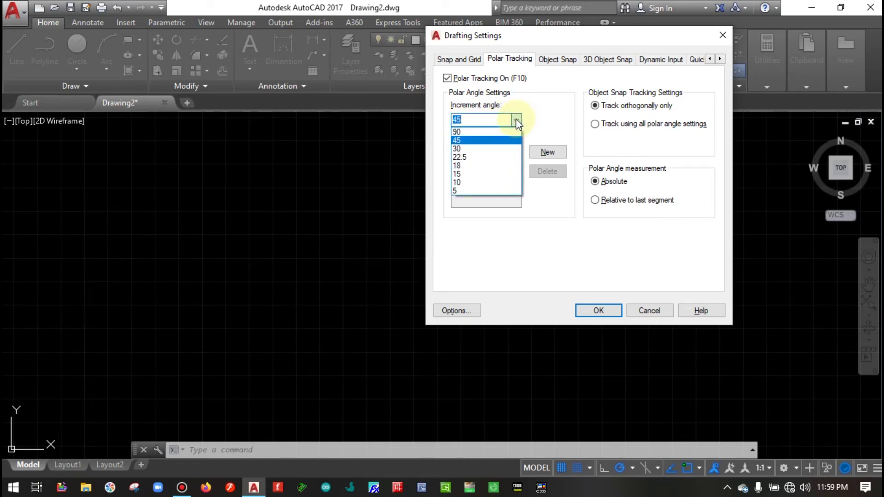
{"action": "left_click", "coordinate": [457, 132]}
{"action": "left_click", "coordinate": [608, 309]}
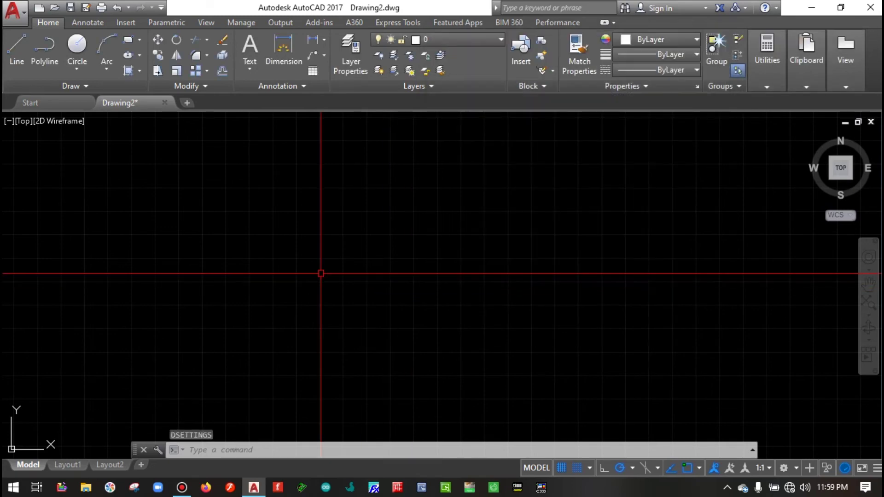
Draw two connected line segments, a short rising one followed by a longer falling one.
{"action": "type", "text": "l"}
{"action": "key", "text": "Return"}
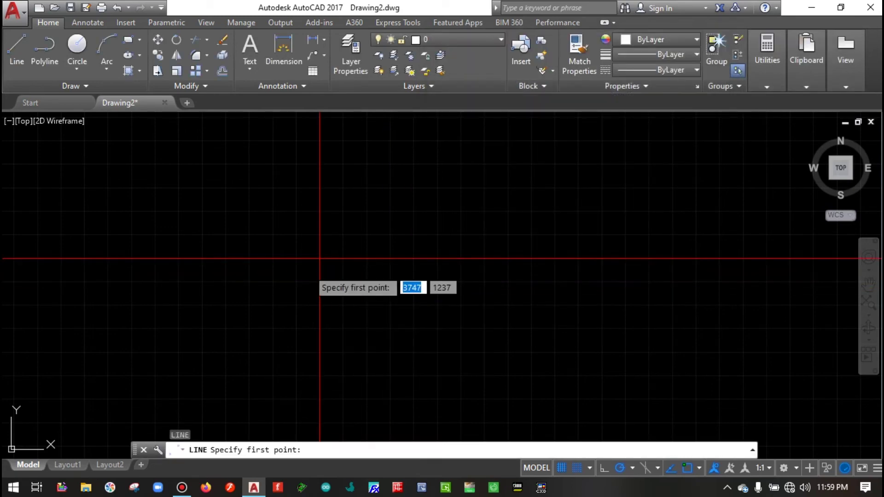
{"action": "left_click", "coordinate": [296, 258]}
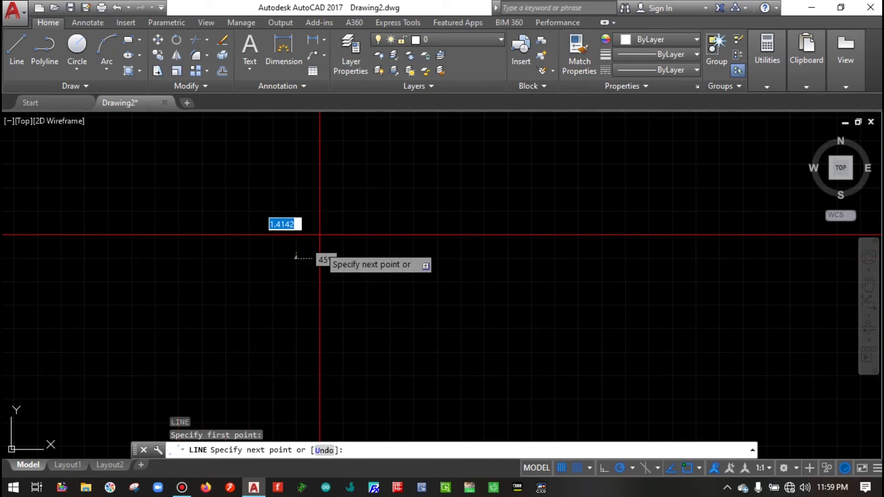
{"action": "left_click", "coordinate": [343, 235]}
{"action": "left_click", "coordinate": [509, 304]}
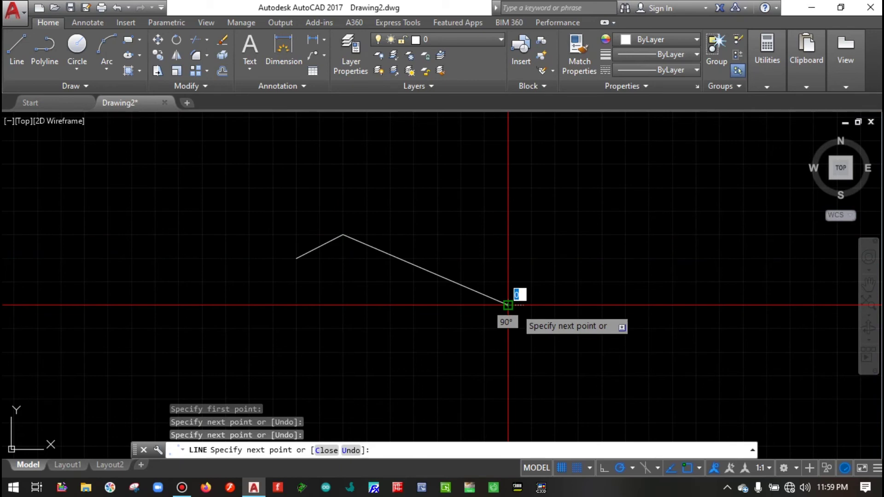
{"action": "key", "text": "Escape"}
Set the polar tracking increment angle to 45 in the drafting settings and accept them.
{"action": "type", "text": "ds"}
{"action": "key", "text": "Return"}
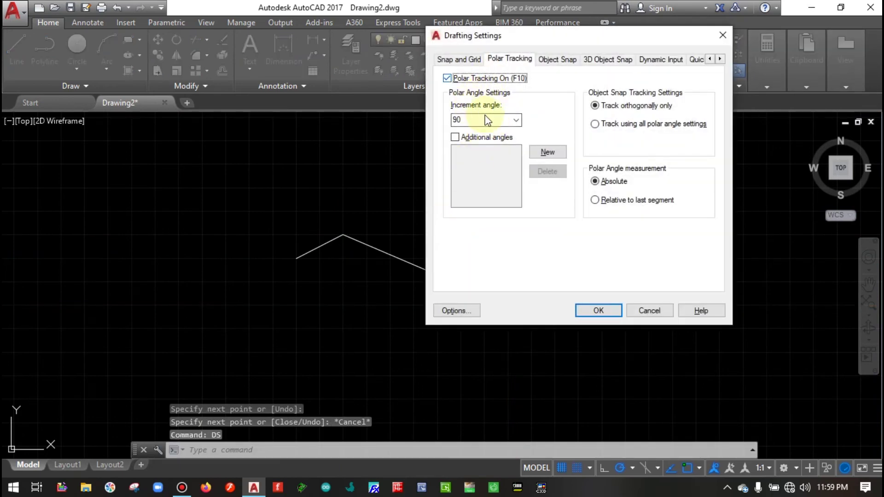
{"action": "left_click", "coordinate": [516, 121]}
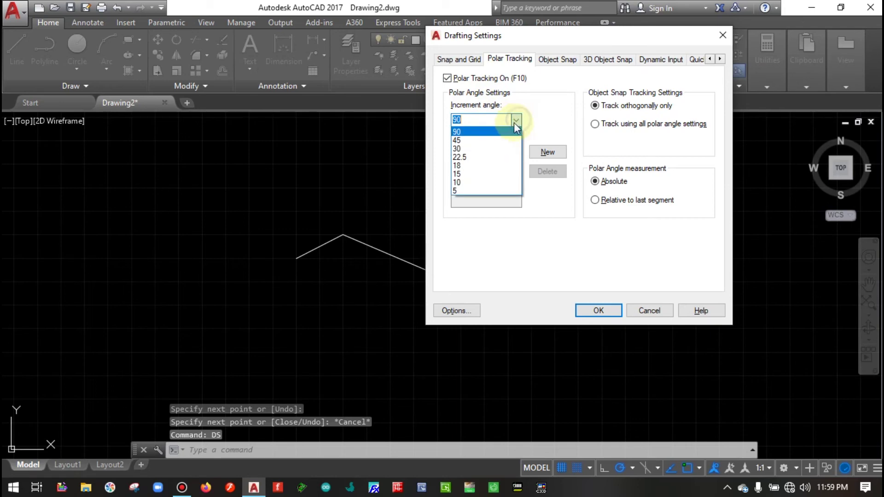
{"action": "left_click", "coordinate": [491, 144]}
{"action": "left_click", "coordinate": [604, 306]}
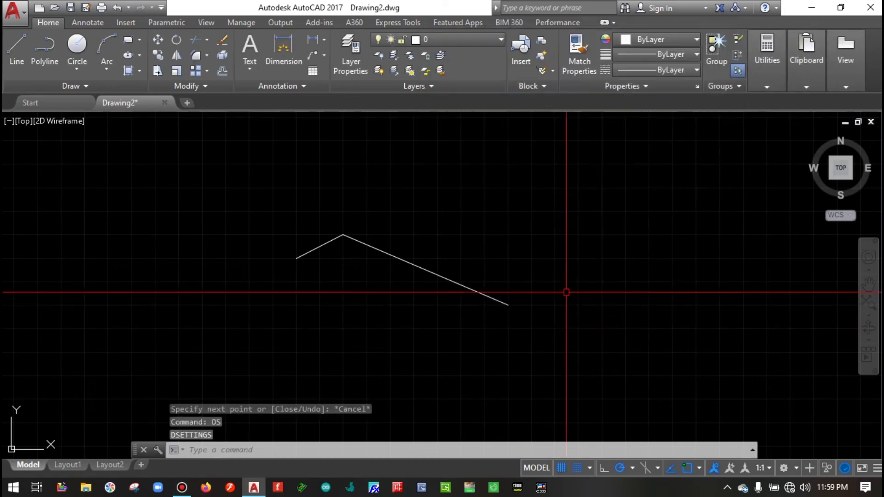
Draw a separate rising line segment above the falling end of the existing lines, checking the 45° polar tracking while placing it.
{"action": "type", "text": "l"}
{"action": "key", "text": "Return"}
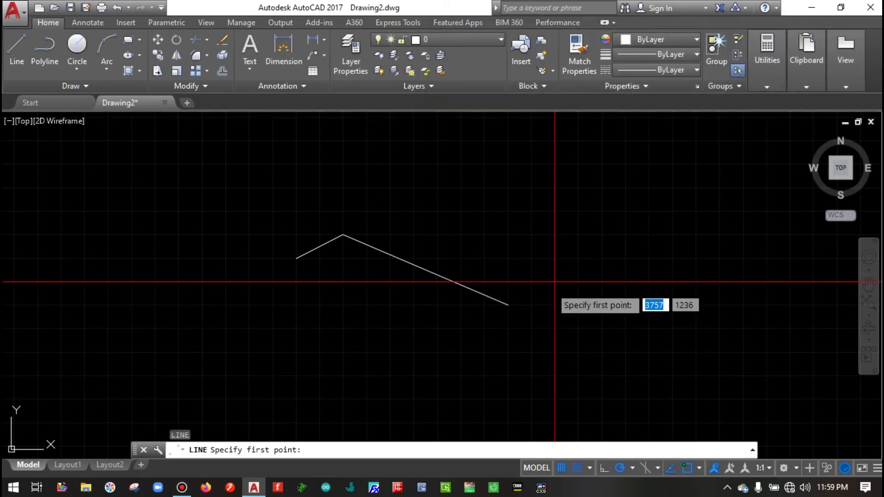
{"action": "left_click", "coordinate": [484, 258]}
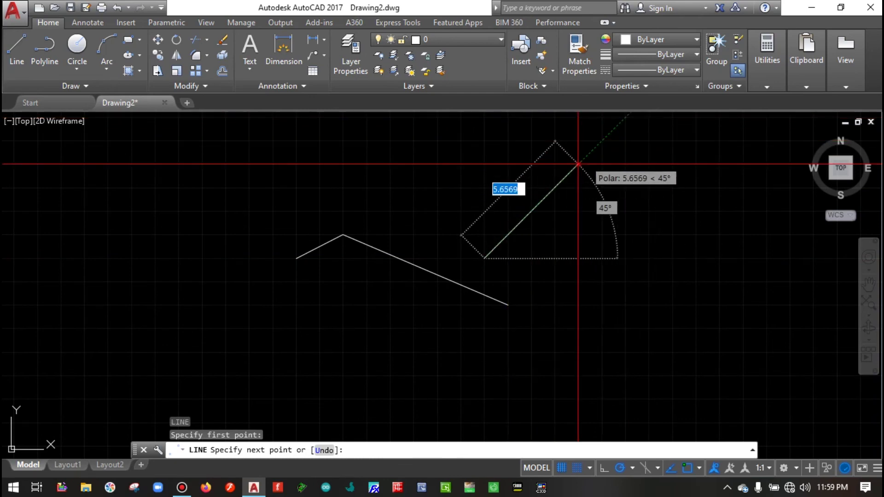
{"action": "left_click", "coordinate": [581, 186]}
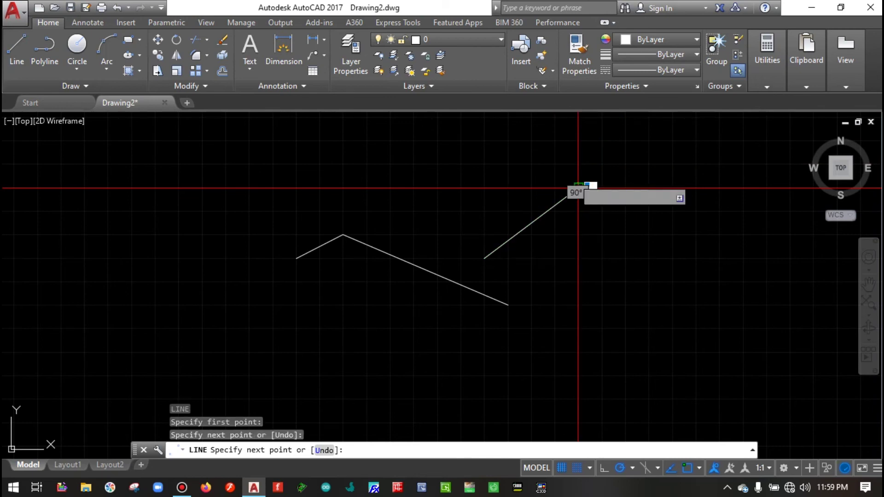
{"action": "key", "text": "Escape"}
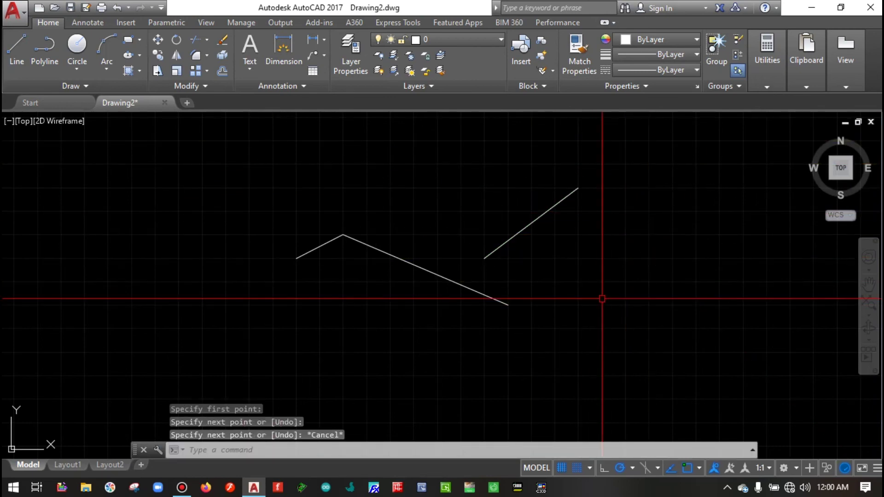
Open the drafting settings and review the object snap, 3D object snap and dynamic input options.
{"action": "type", "text": "ds"}
{"action": "key", "text": "Return"}
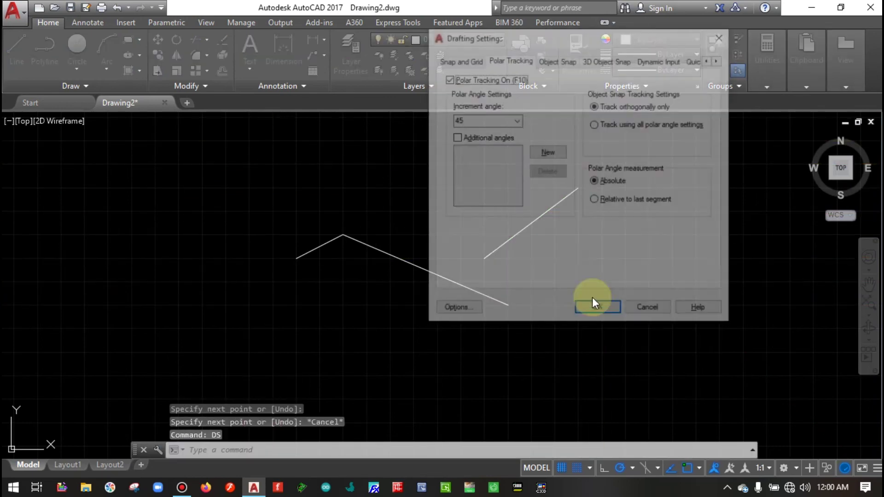
{"action": "left_click", "coordinate": [558, 60]}
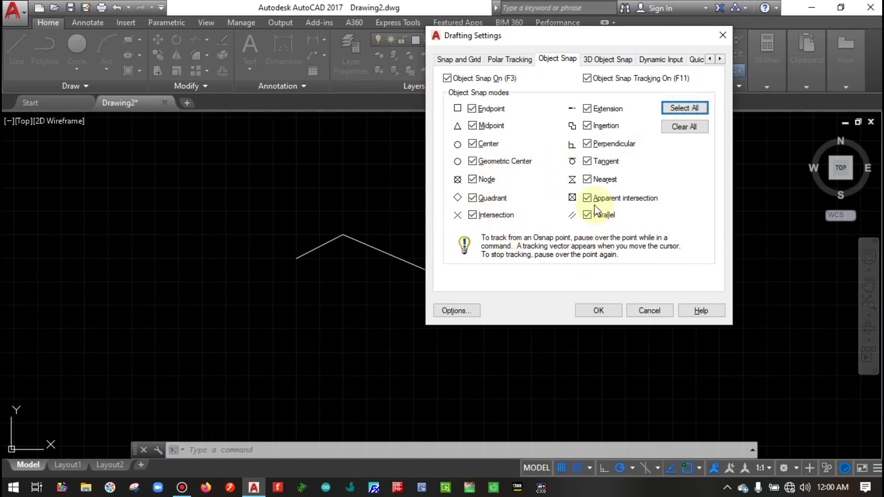
{"action": "left_click", "coordinate": [614, 60]}
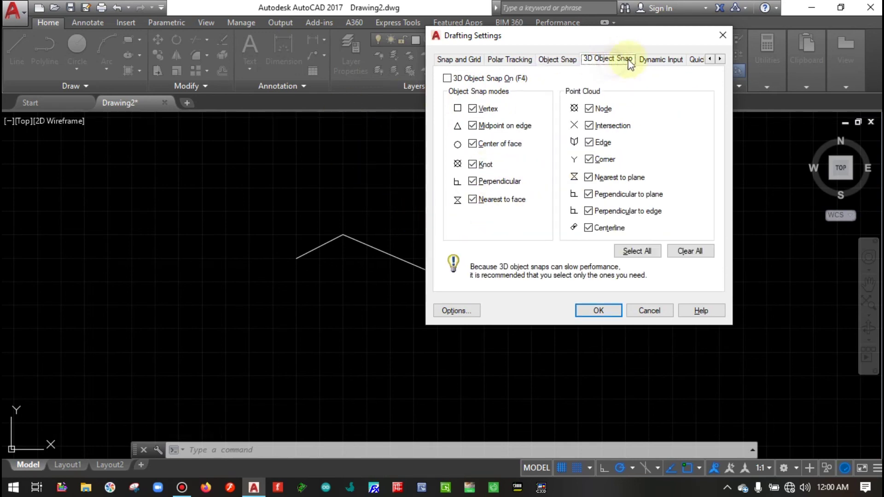
{"action": "left_click", "coordinate": [653, 60]}
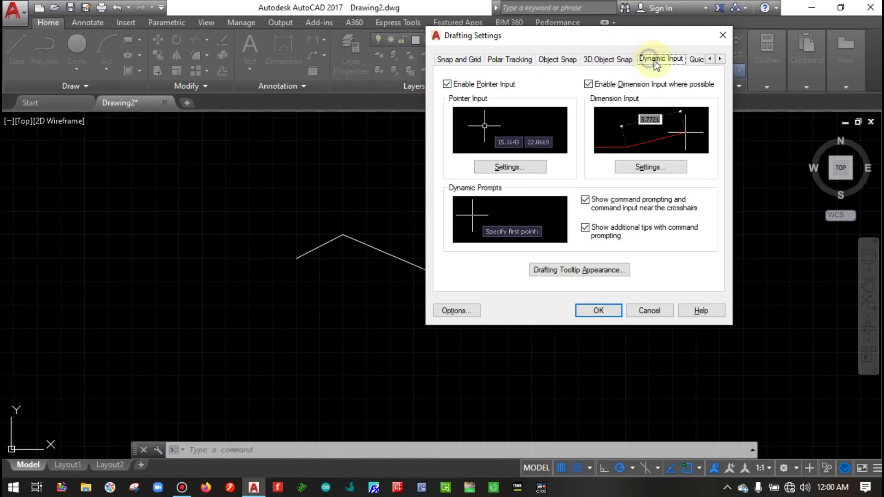
Set the pointer input coordinates for second or next points to absolute and accept the pointer input settings.
{"action": "left_click", "coordinate": [515, 167]}
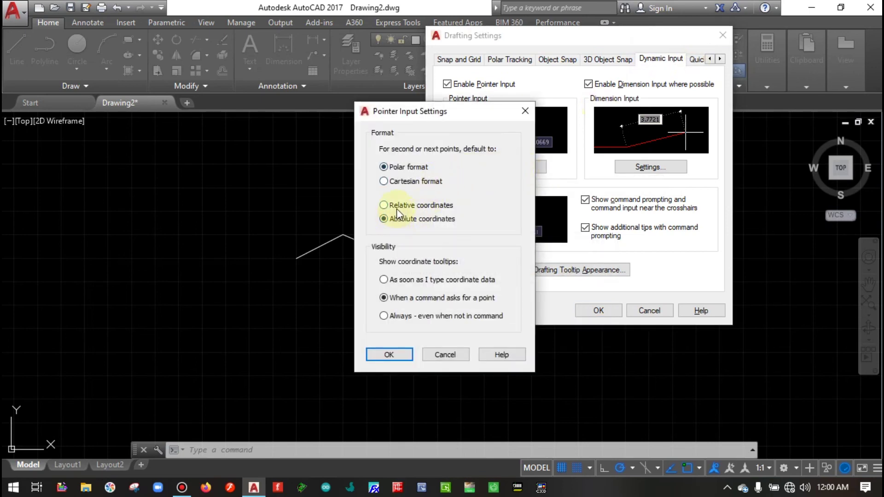
{"action": "left_click", "coordinate": [397, 209]}
{"action": "left_click", "coordinate": [407, 220]}
{"action": "left_click", "coordinate": [389, 354]}
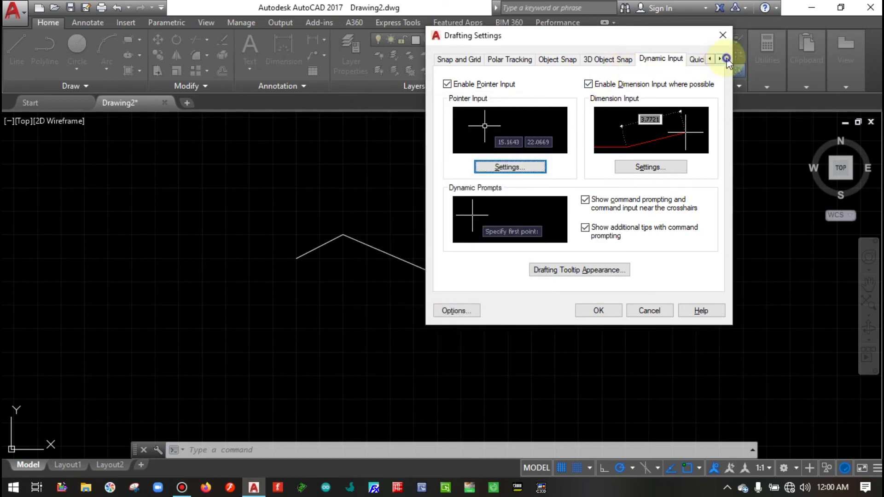
Look through the quick properties, selection cycling, 3D object snap and dynamic input options, and accept the drafting settings.
{"action": "left_click", "coordinate": [721, 59]}
{"action": "left_click", "coordinate": [721, 58]}
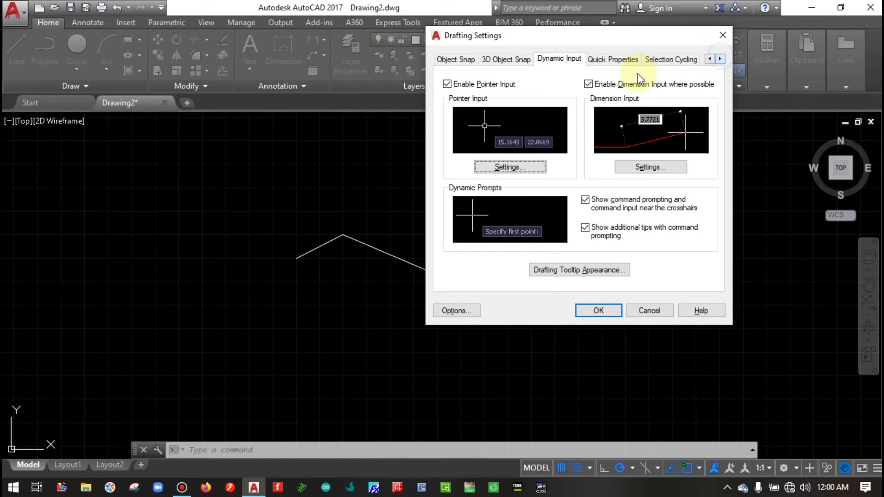
{"action": "left_click", "coordinate": [628, 62]}
{"action": "left_click", "coordinate": [659, 60]}
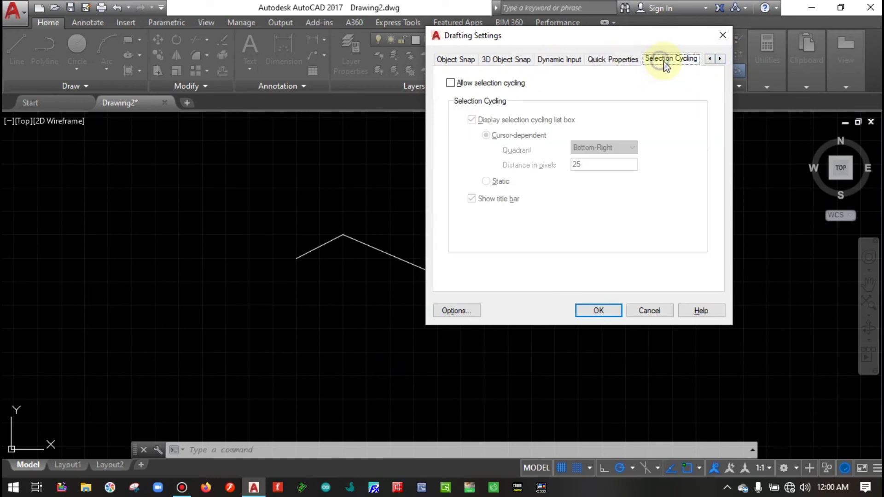
{"action": "left_click", "coordinate": [633, 60]}
{"action": "left_click", "coordinate": [569, 62]}
{"action": "left_click", "coordinate": [511, 59]}
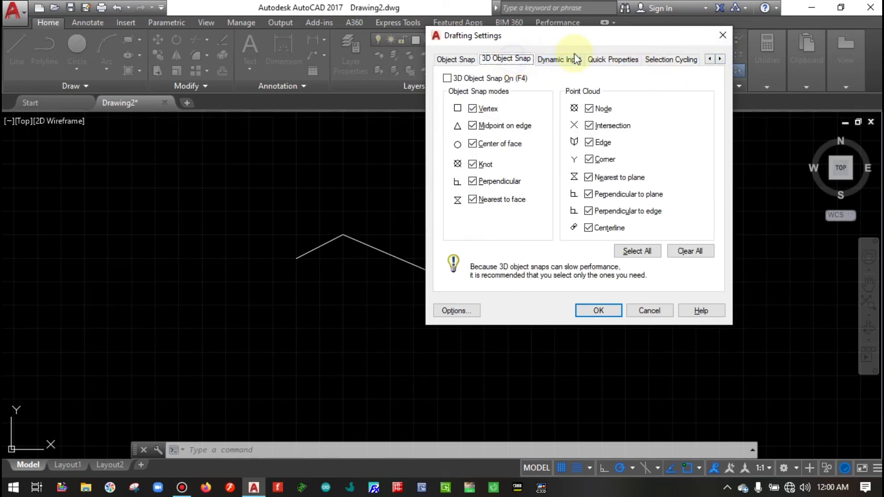
{"action": "left_click", "coordinate": [568, 60]}
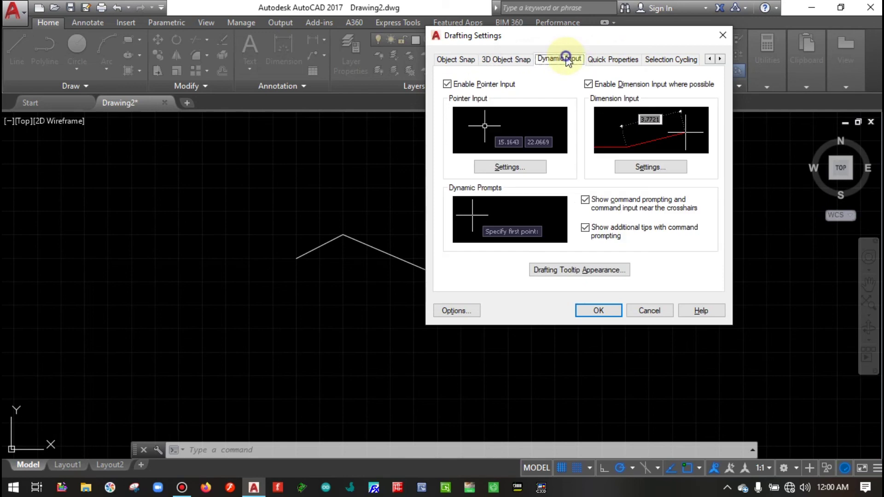
{"action": "left_click", "coordinate": [609, 62]}
{"action": "left_click", "coordinate": [597, 310]}
Select all the test lines with a selection window and delete them from the drawing.
{"action": "scroll", "coordinate": [324, 254], "scroll_direction": "down", "scroll_amount": 5}
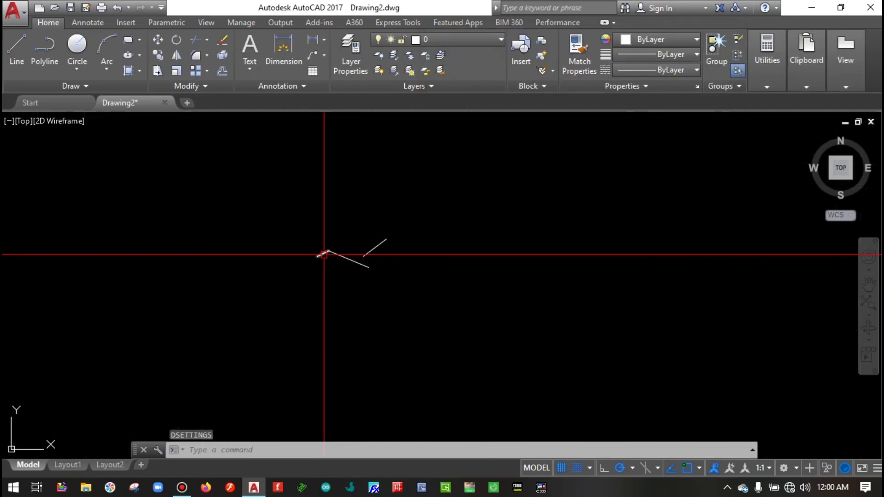
{"action": "scroll", "coordinate": [325, 254], "scroll_direction": "up", "scroll_amount": 4}
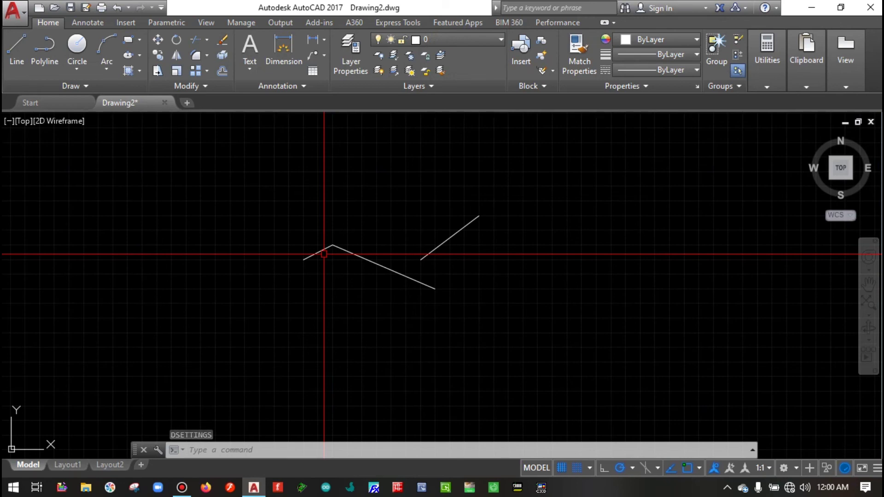
{"action": "type", "text": "l"}
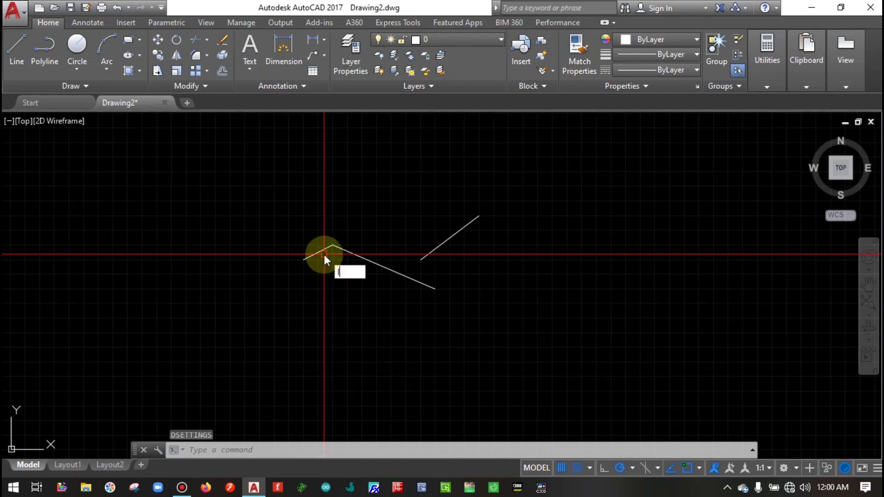
{"action": "key", "text": "BackSpace"}
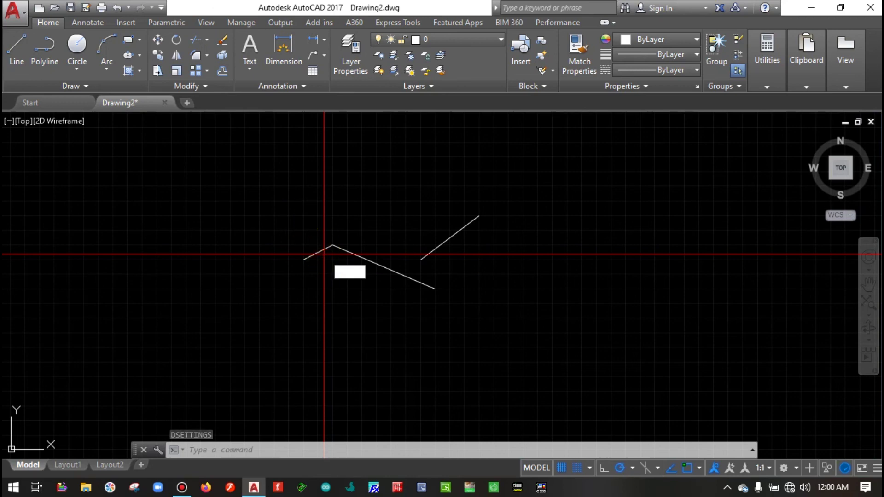
{"action": "left_click", "coordinate": [302, 219]}
{"action": "left_click", "coordinate": [265, 251]}
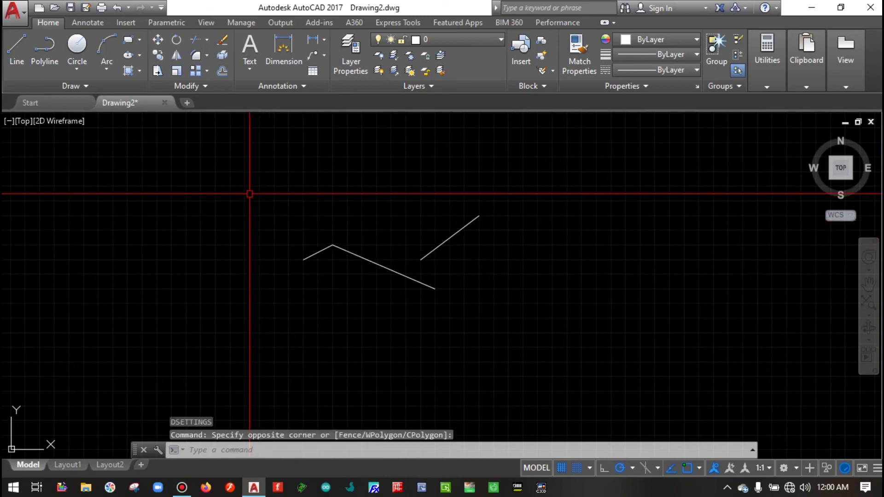
{"action": "left_click", "coordinate": [231, 175]}
{"action": "left_click", "coordinate": [615, 322]}
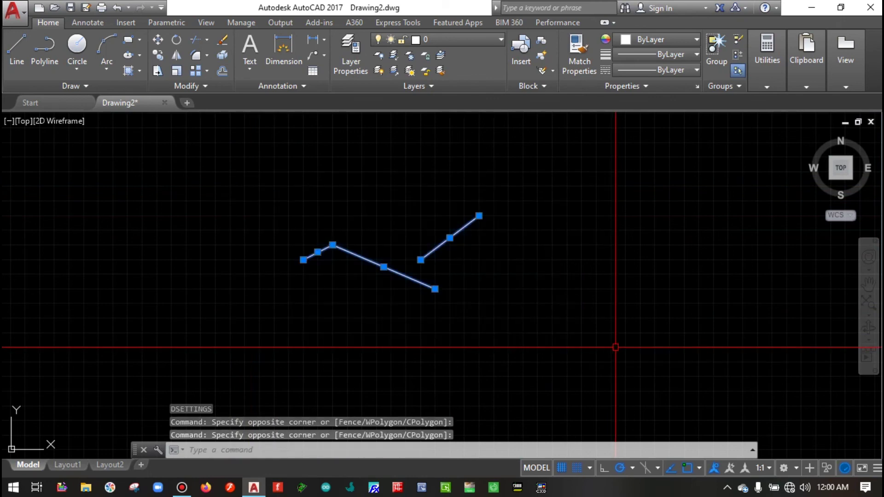
{"action": "key", "text": "Delete"}
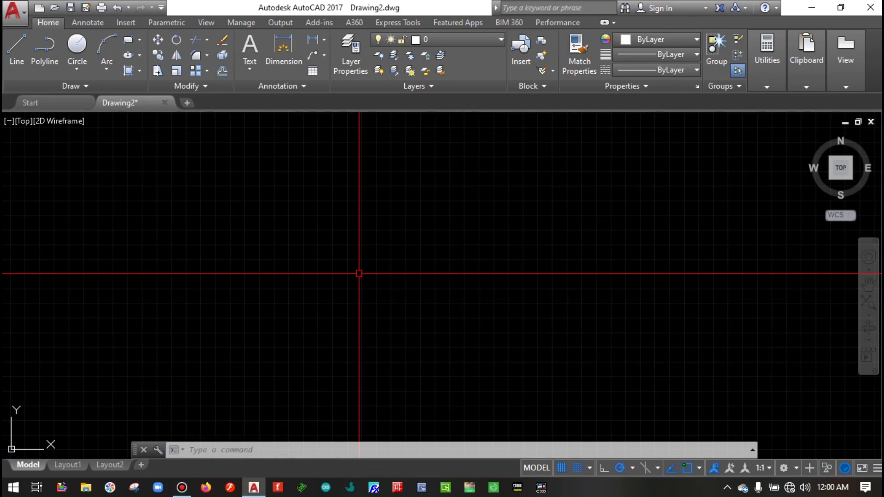
Switch from the emptied drawing to the Start page.
{"action": "scroll", "coordinate": [360, 274], "scroll_direction": "up", "scroll_amount": 1}
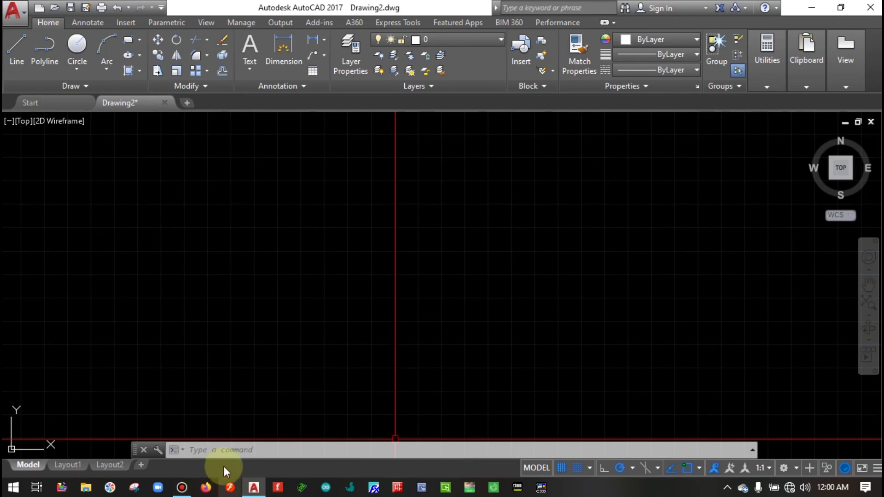
{"action": "left_click", "coordinate": [61, 101]}
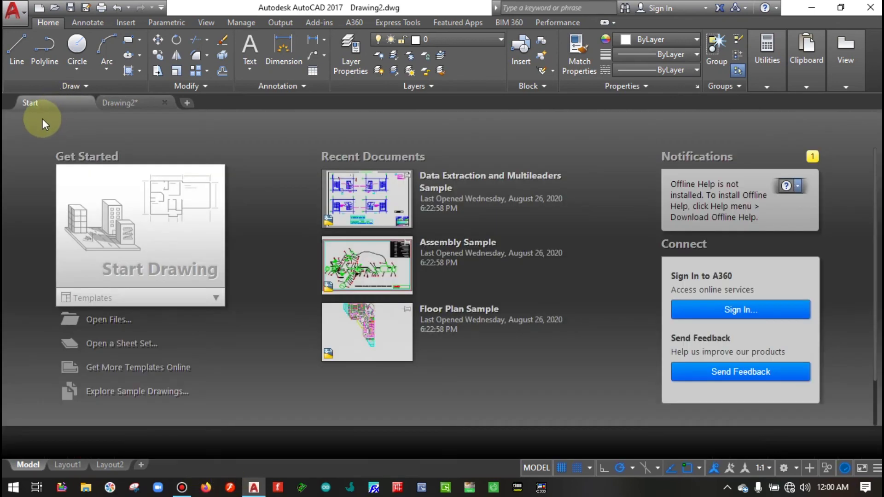